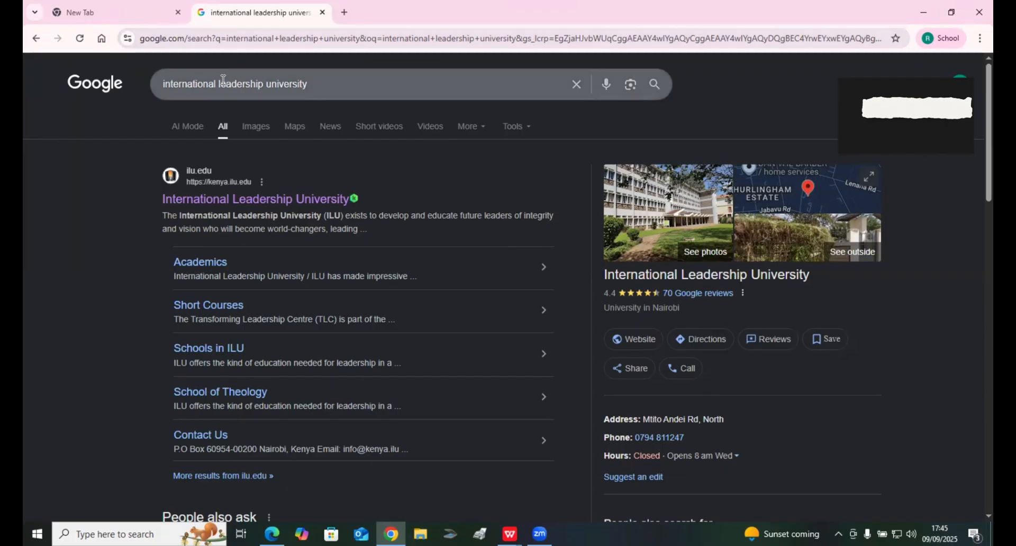
Search Google for international leadership university and open the university's official Kenya website
left_click(324, 85)
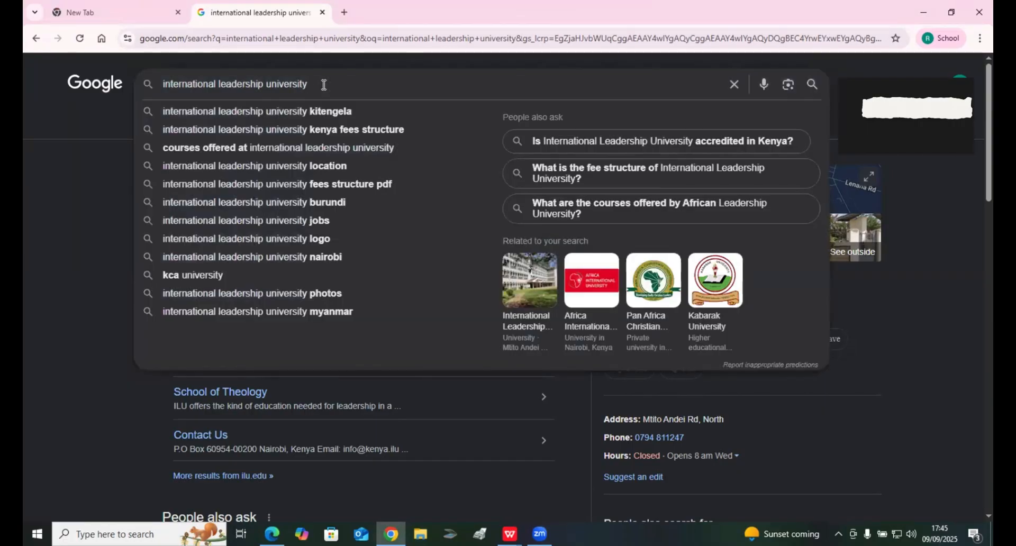
key("Return")
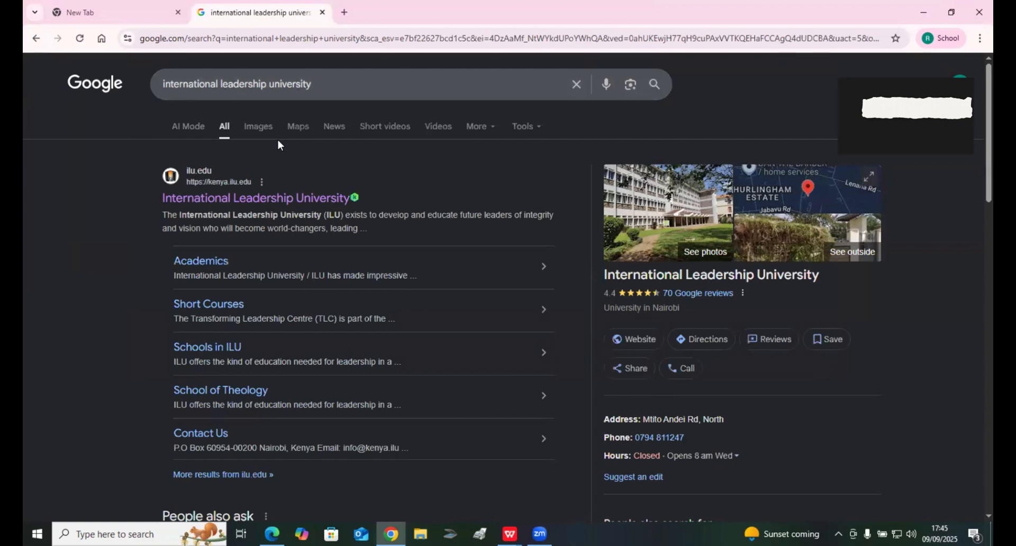
left_click(276, 198)
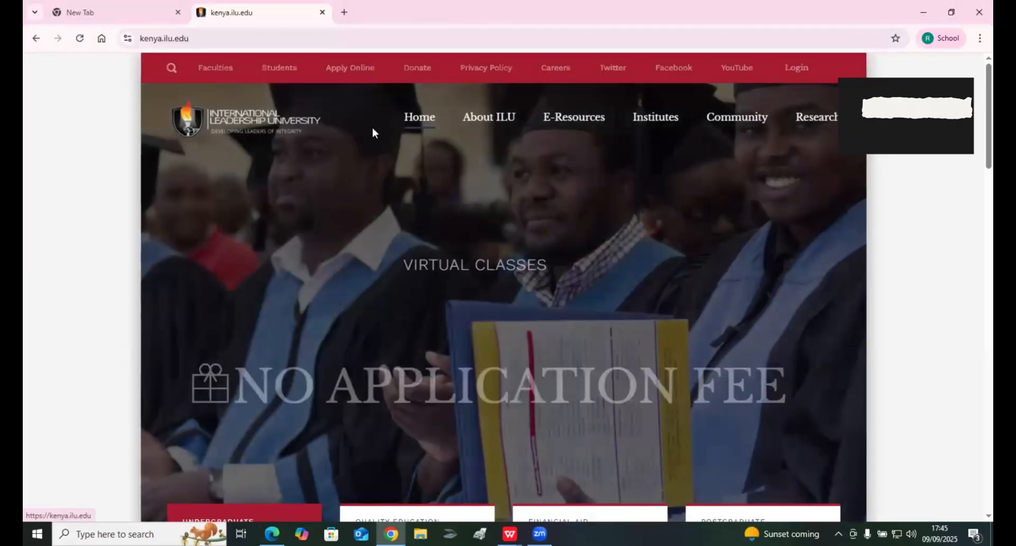
Open the Staff ERP Portal from the university website's E-Resources
mouse_move(516, 125)
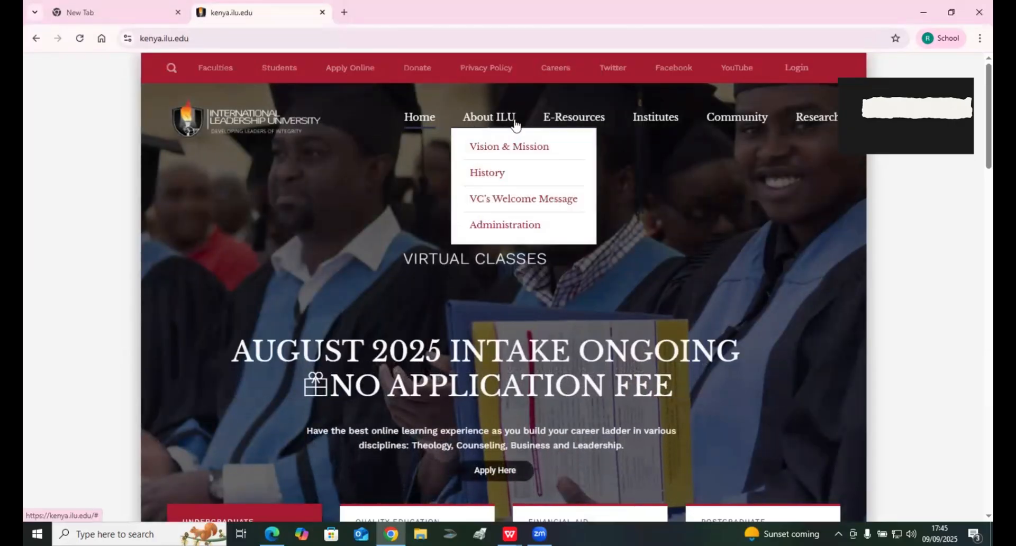
mouse_move(562, 122)
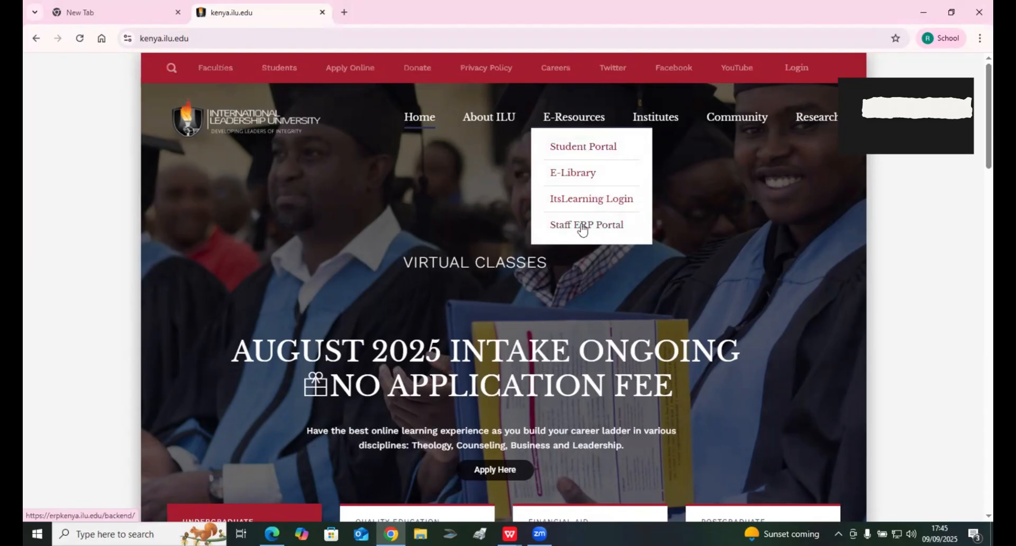
mouse_move(492, 151)
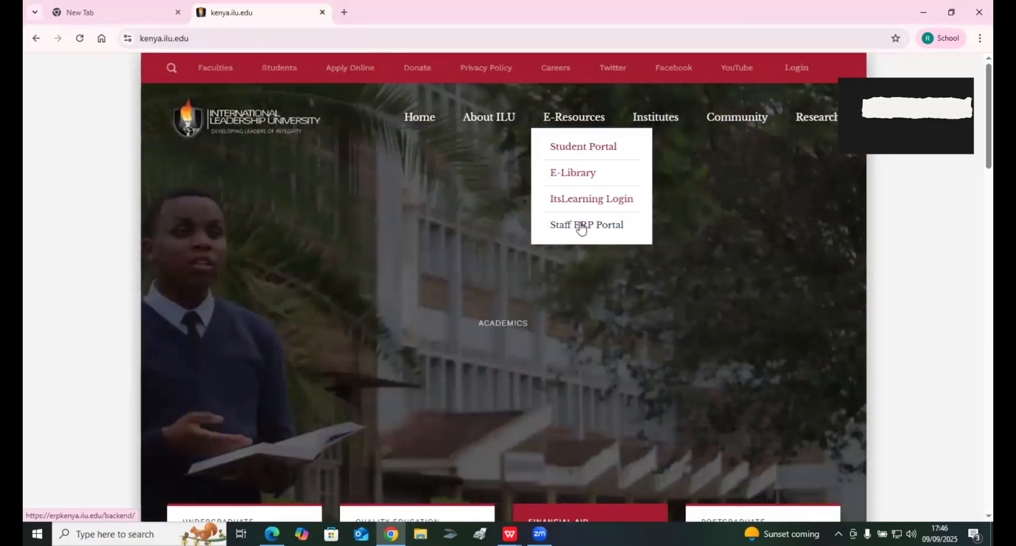
left_click(581, 229)
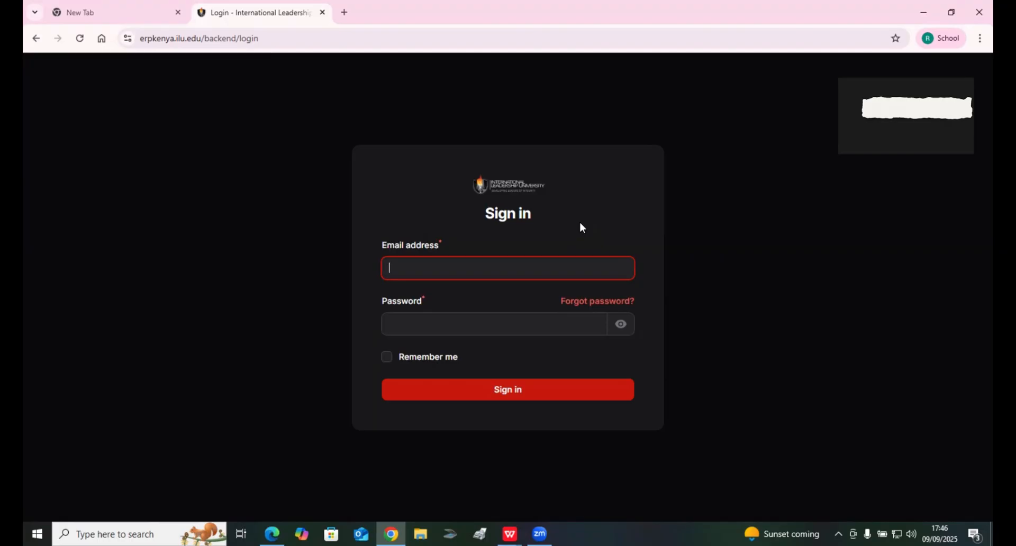
Sign in to the staff portal with the dummy lecturer account's e-mail address and password
left_click(508, 266)
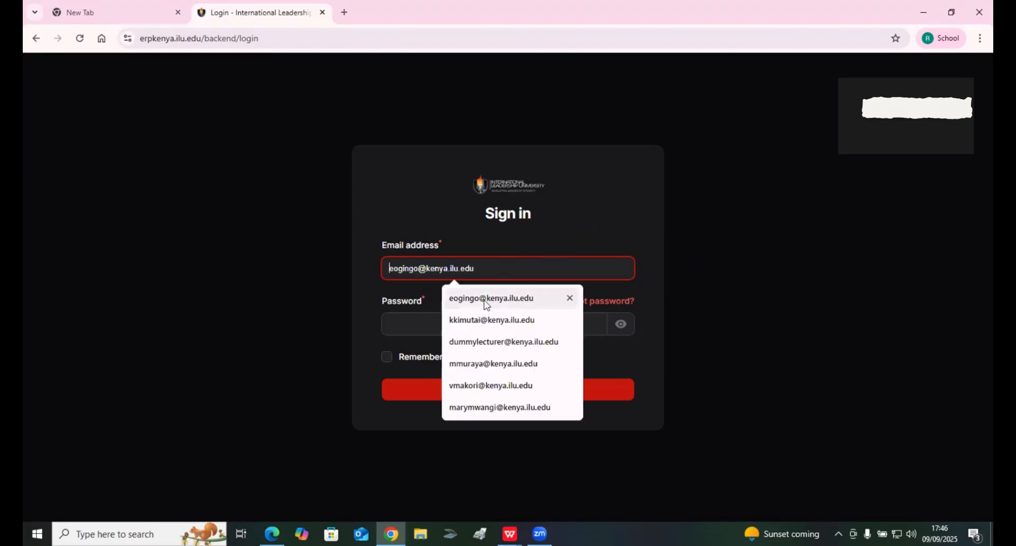
left_click(479, 342)
left_click(424, 324)
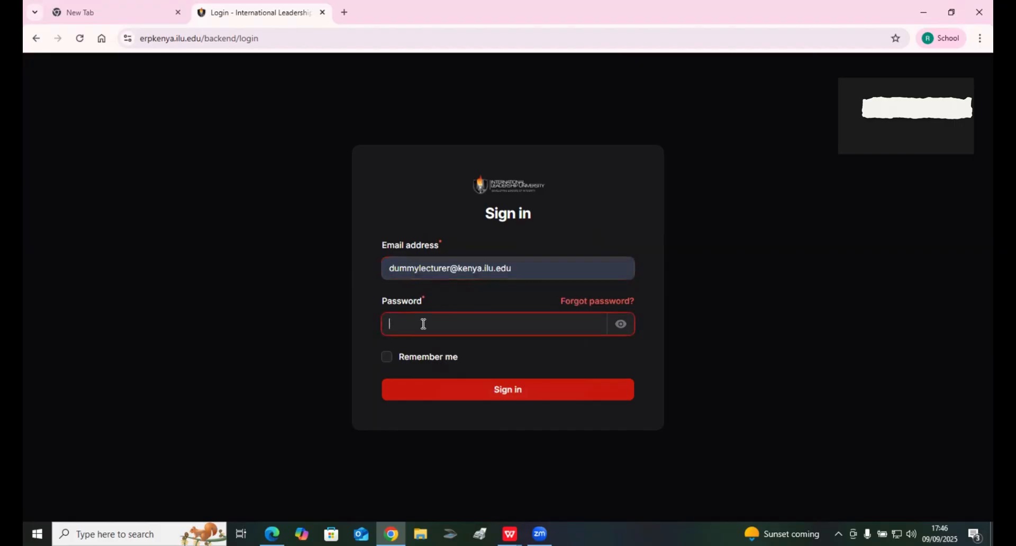
type("********")
left_click(493, 396)
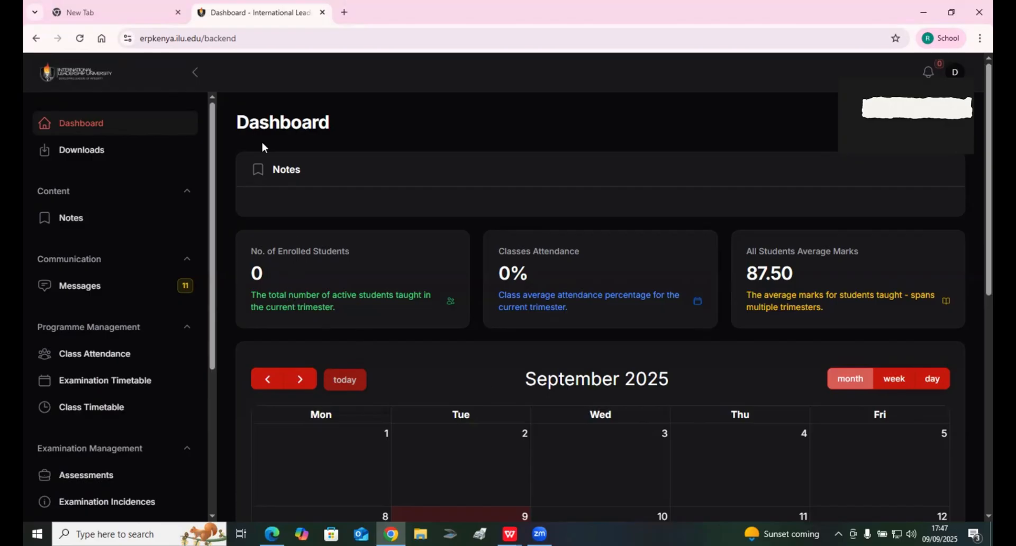
Open the Assessments page under Examination Management
left_click_drag(209, 140, 188, 254)
scroll(189, 258, "down", 2)
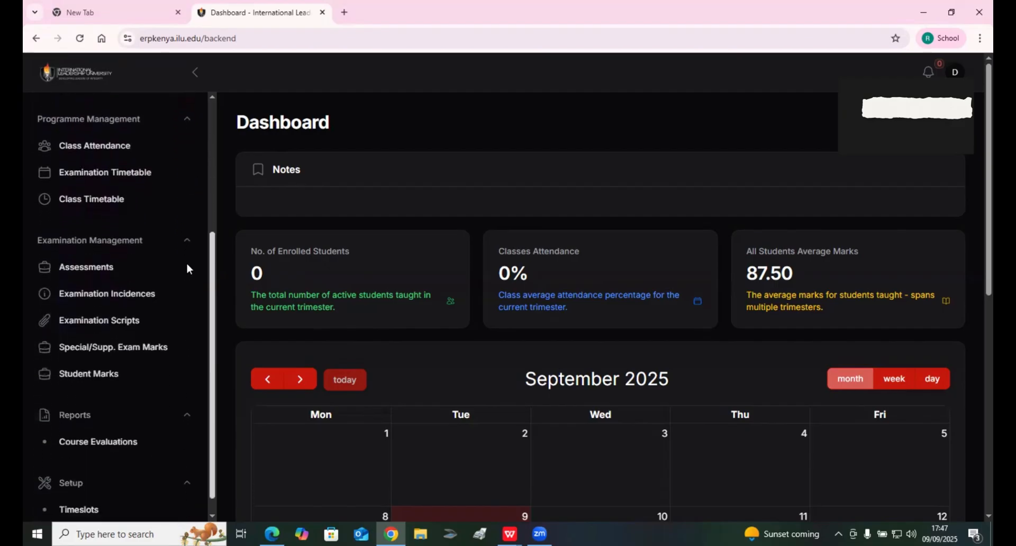
left_click(188, 268)
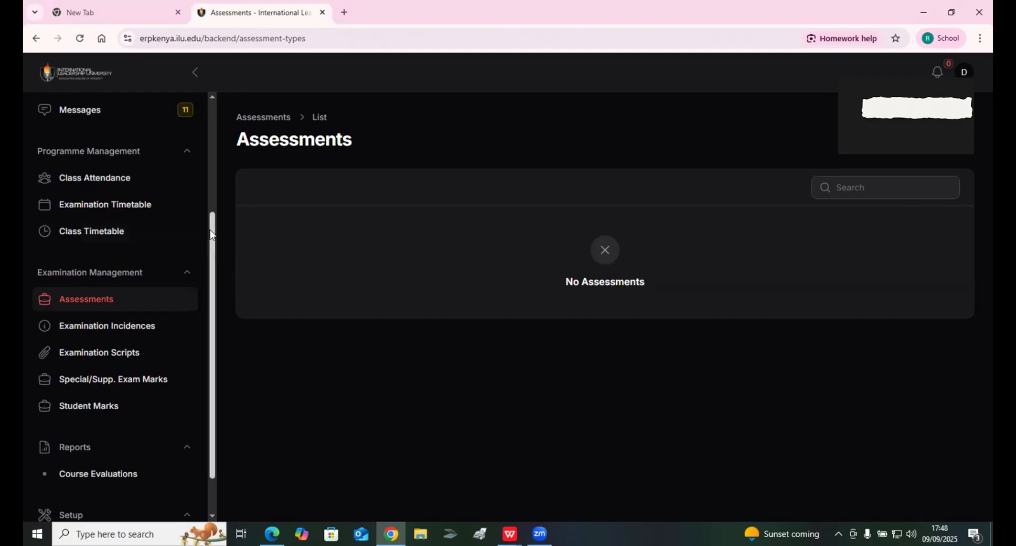
left_click_drag(212, 235, 209, 249)
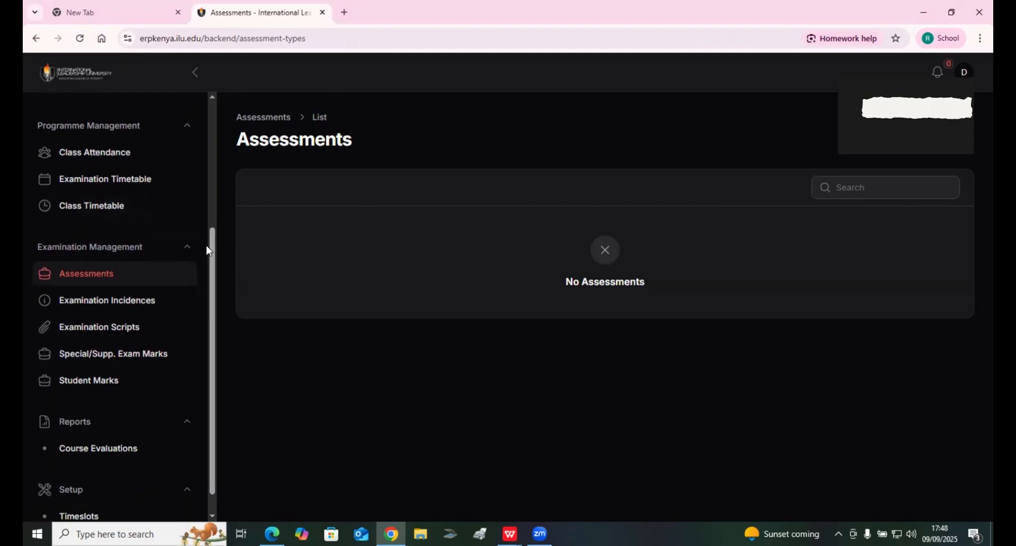
left_click(101, 277)
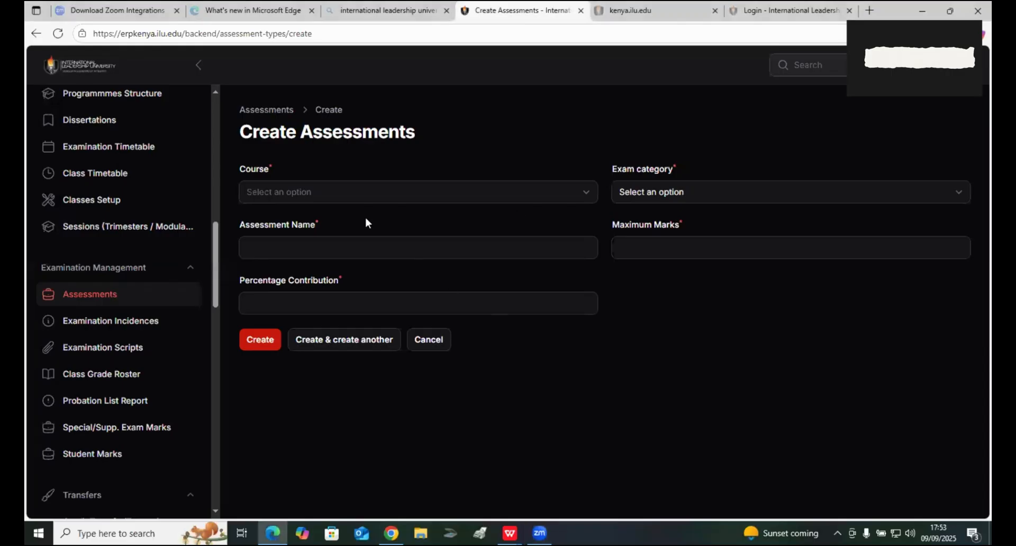
Set the new assessment's course to Diploma in Theology - CEF 011 Spiritual Formation and Nurture (1st Trimester 2025/2026) and its exam category to CAT
type("cef 011")
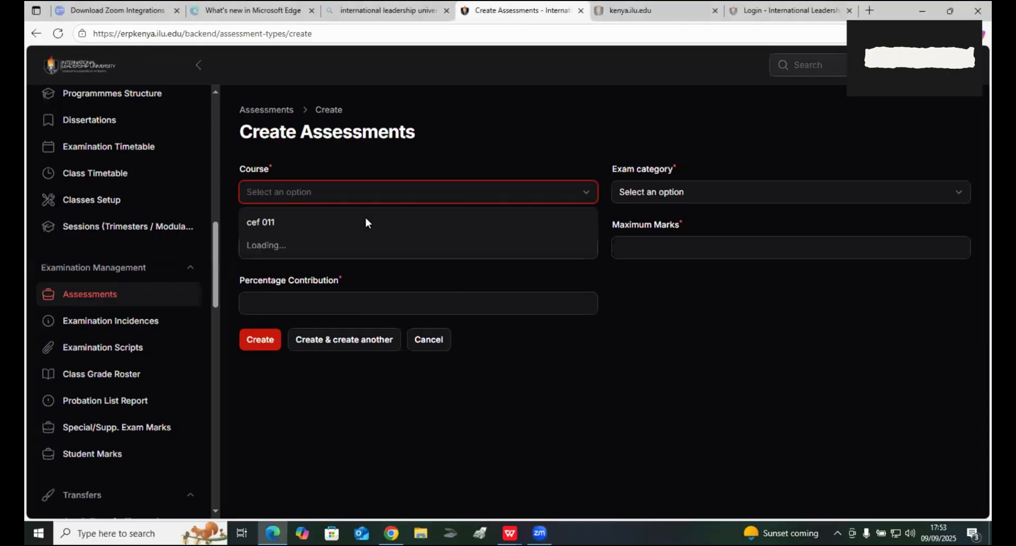
key("BackSpace")
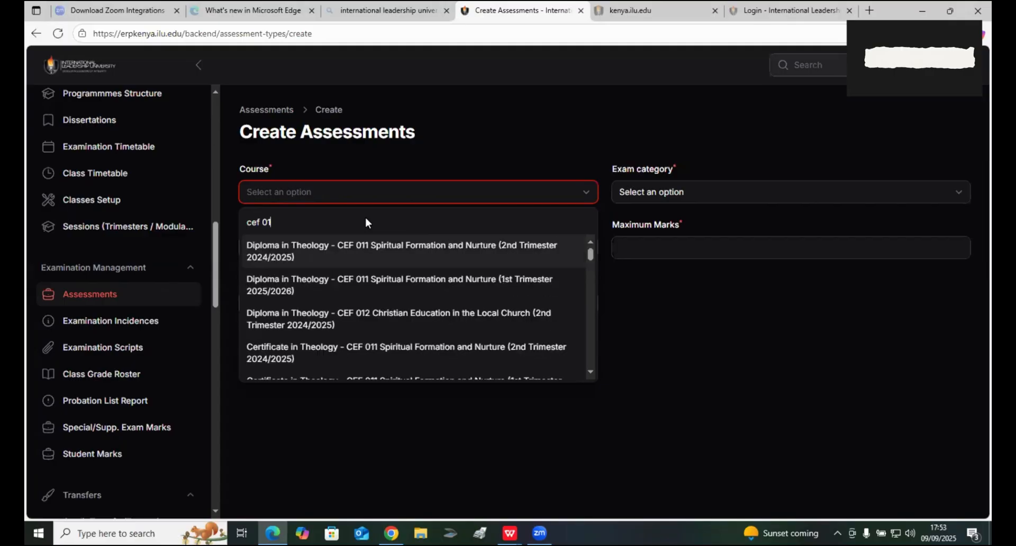
type("1")
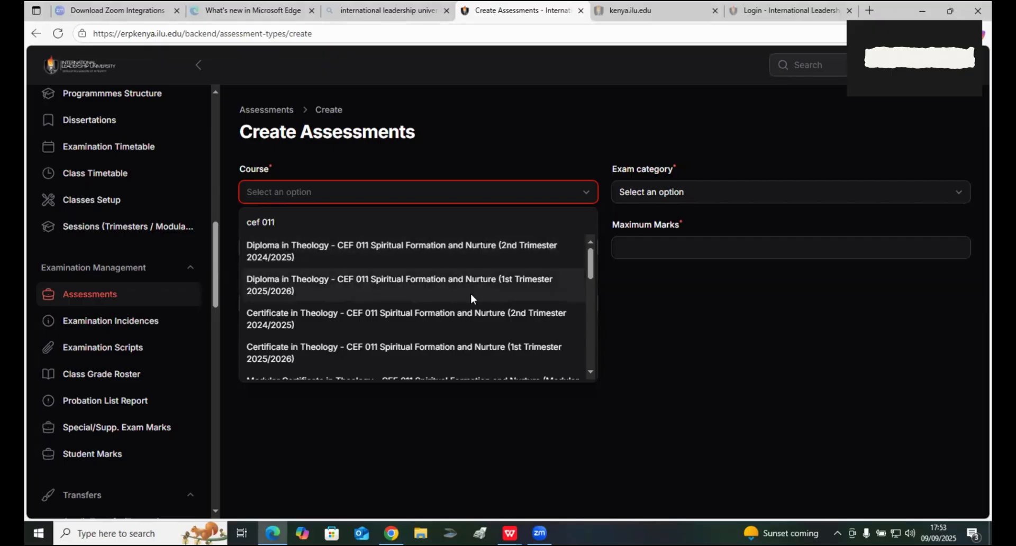
left_click(306, 281)
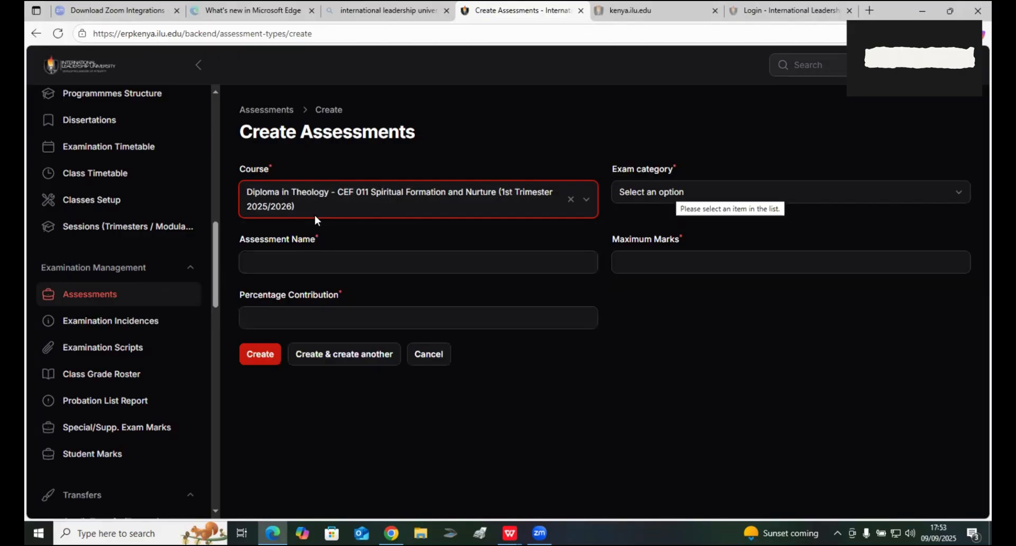
left_click(675, 193)
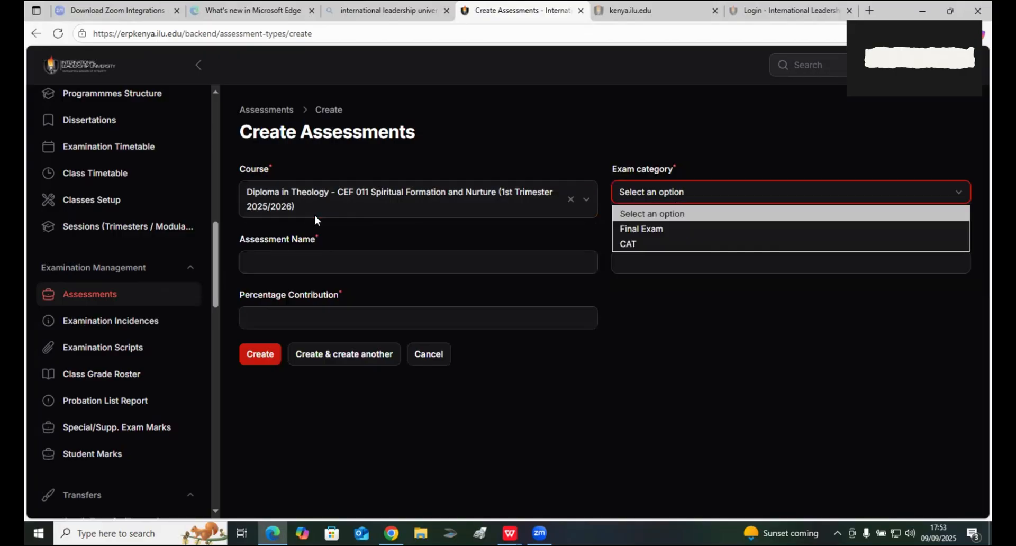
left_click(634, 244)
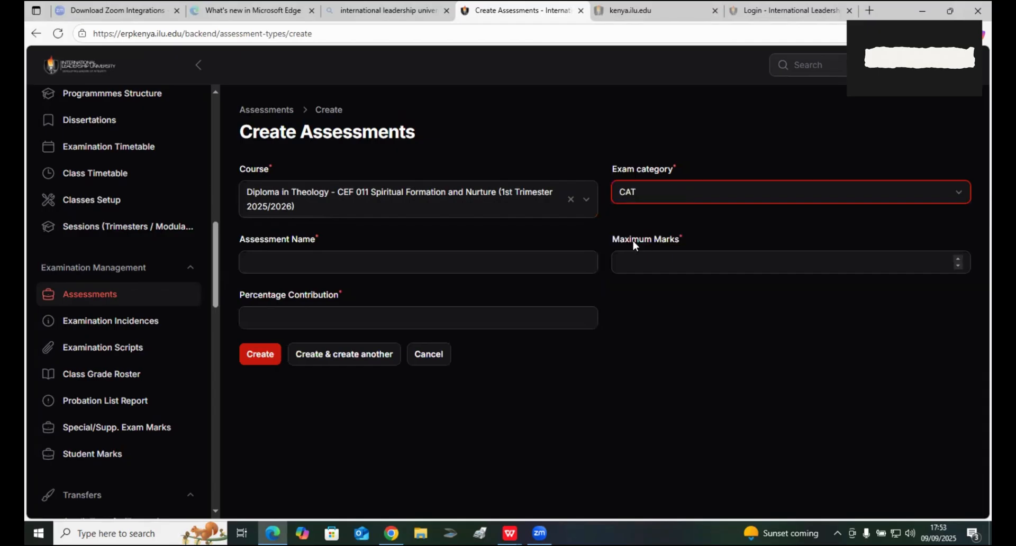
Name the assessment CAT 1, set maximum marks and percentage contribution to 20 each, and create it, continuing with another blank form
left_click(373, 260)
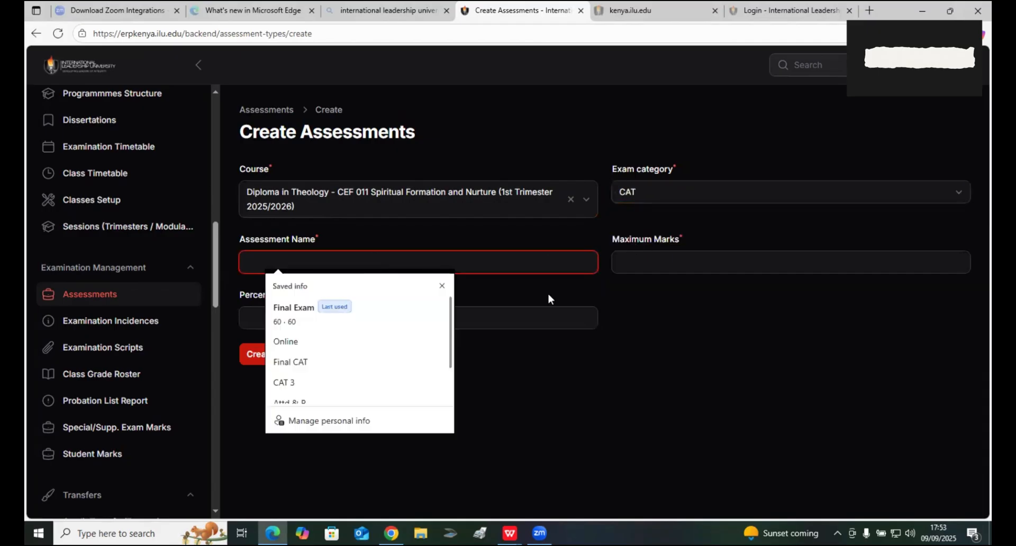
left_click(690, 365)
left_click(492, 266)
type("CAT 1")
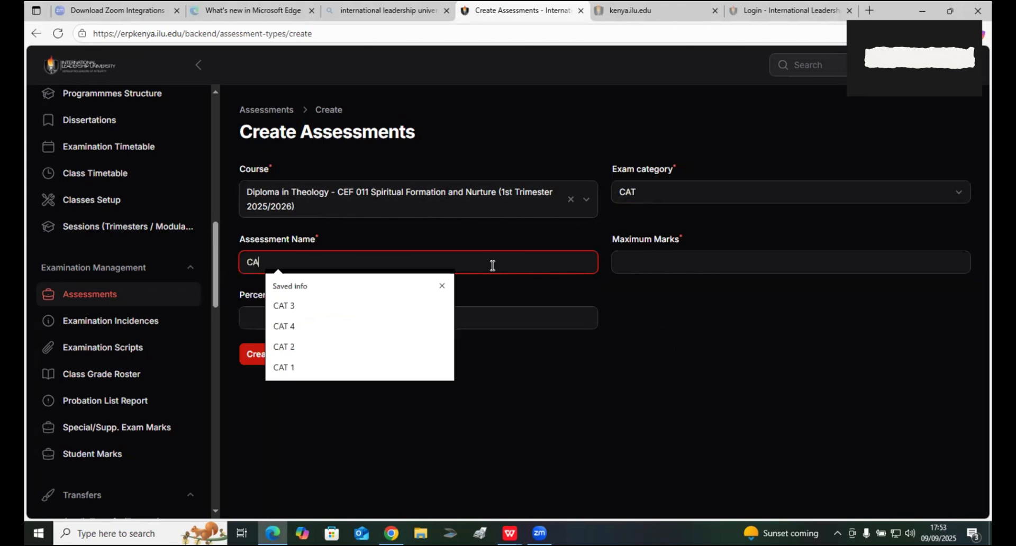
left_click(633, 260)
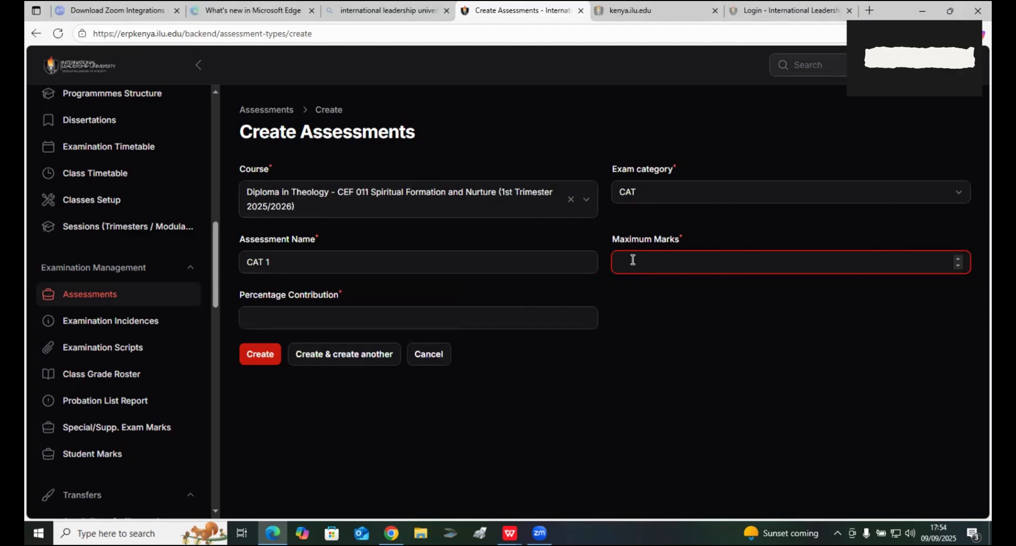
type("20")
left_click(504, 318)
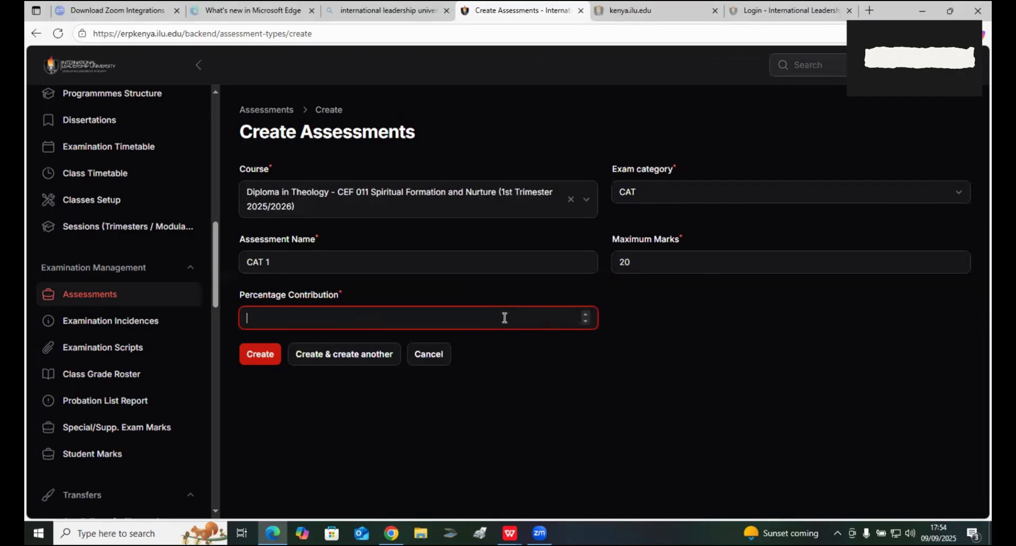
type("20")
left_click(273, 352)
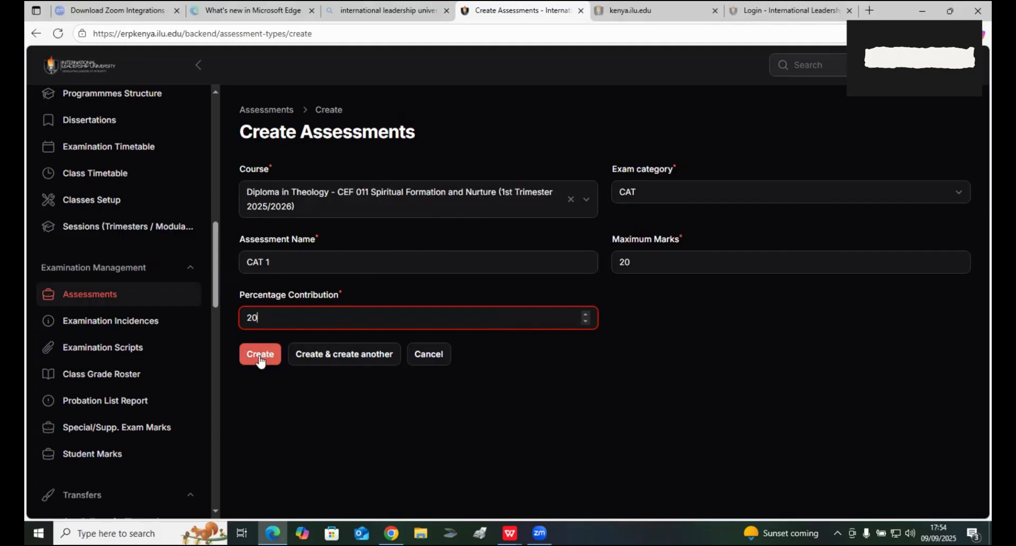
left_click(358, 359)
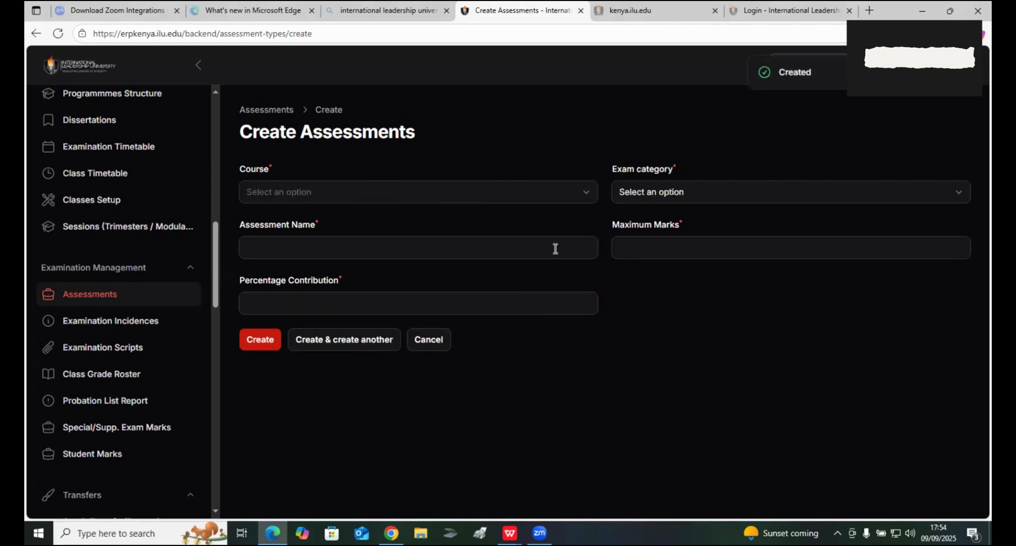
For the second assessment, choose the Diploma in Theology CEF 011 course for 1st Trimester 2025/2026 and the CAT exam category
left_click(500, 199)
type("CEF 011")
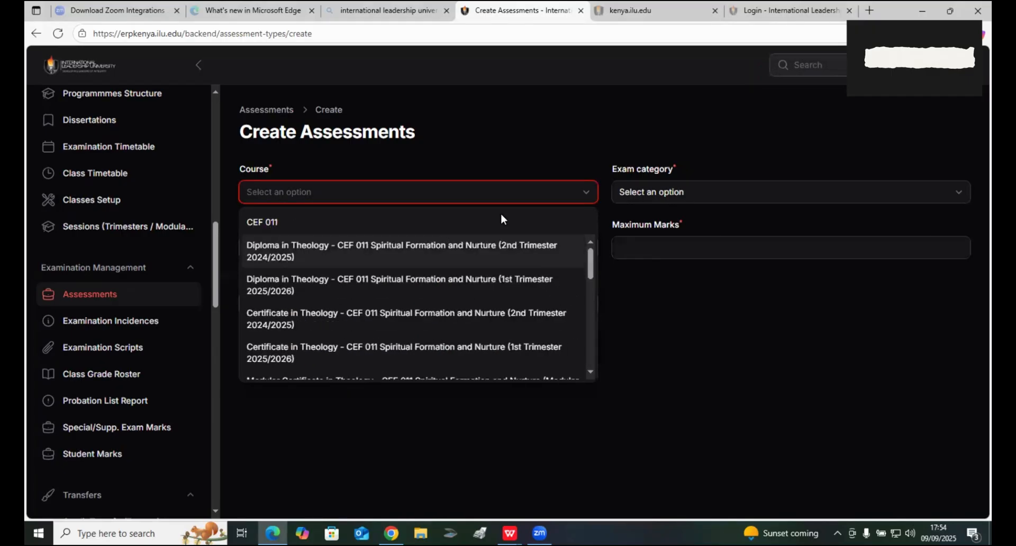
left_click(351, 283)
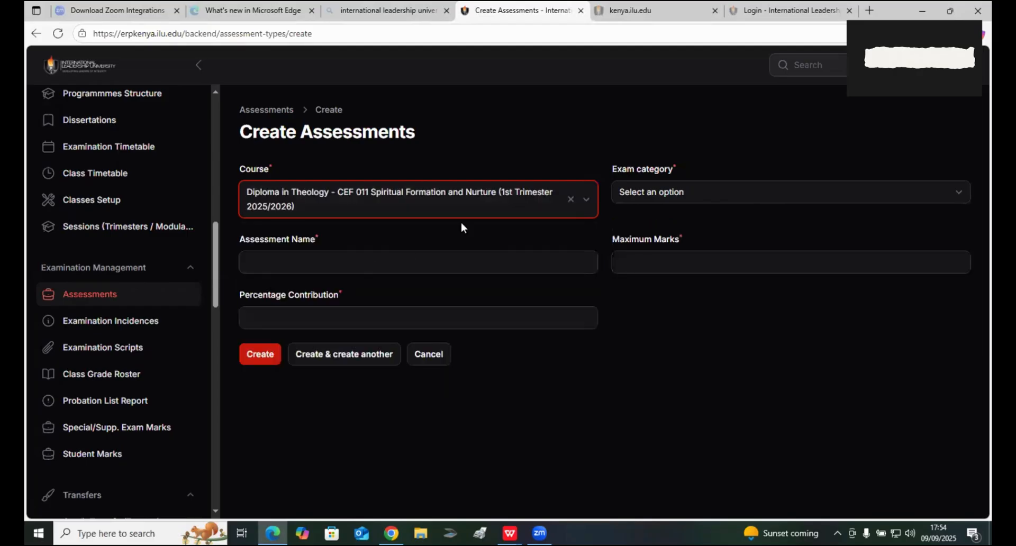
left_click(651, 192)
left_click(640, 245)
Name the assessment CAT 2, set maximum marks and percentage contribution to 20 each, and create it, continuing with another blank form
left_click(519, 263)
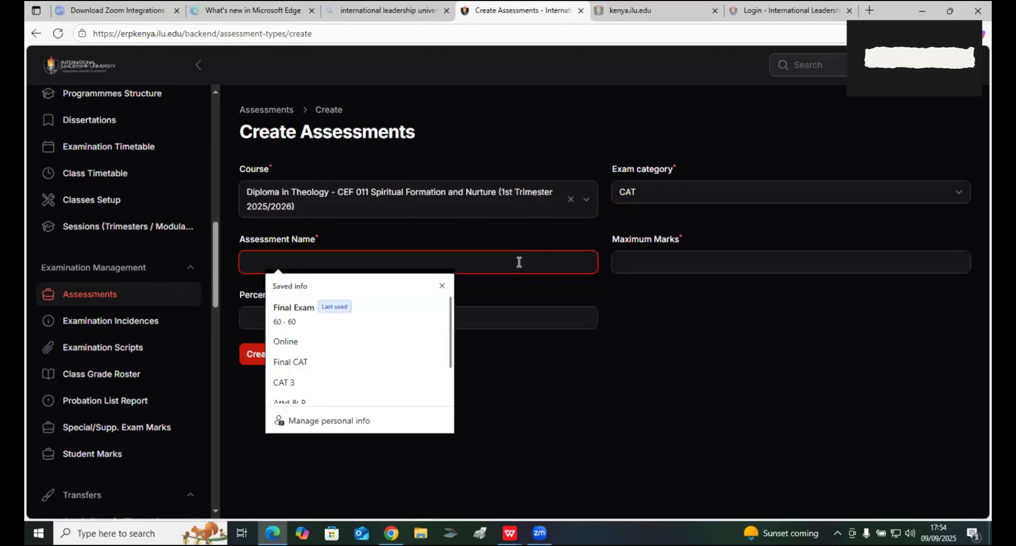
type("CAT 2")
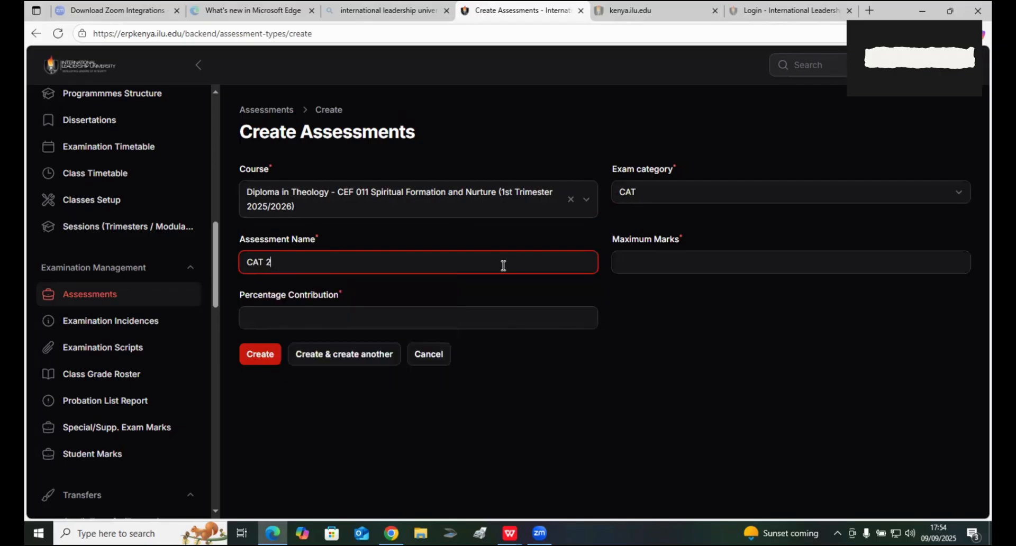
left_click(660, 264)
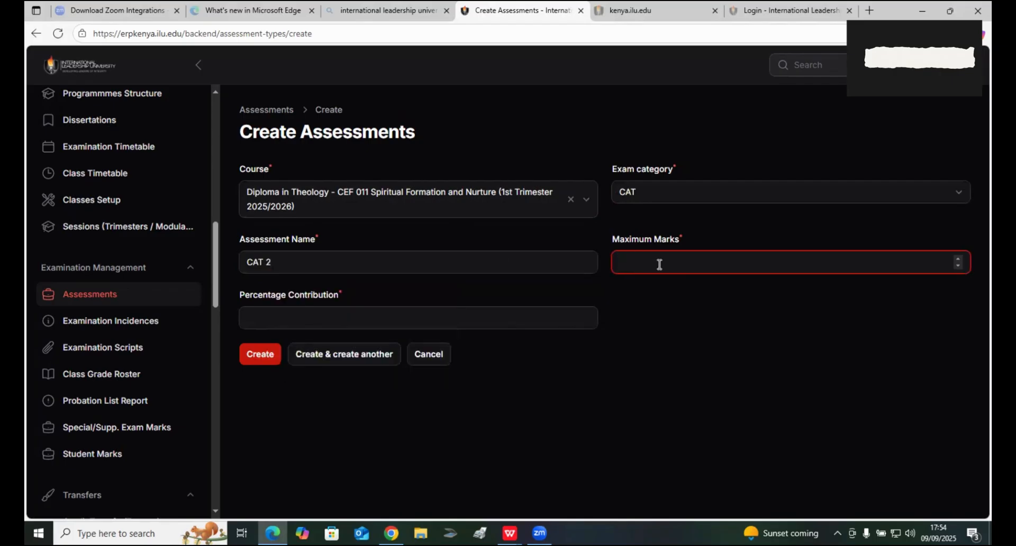
type("20")
left_click(516, 320)
type("20")
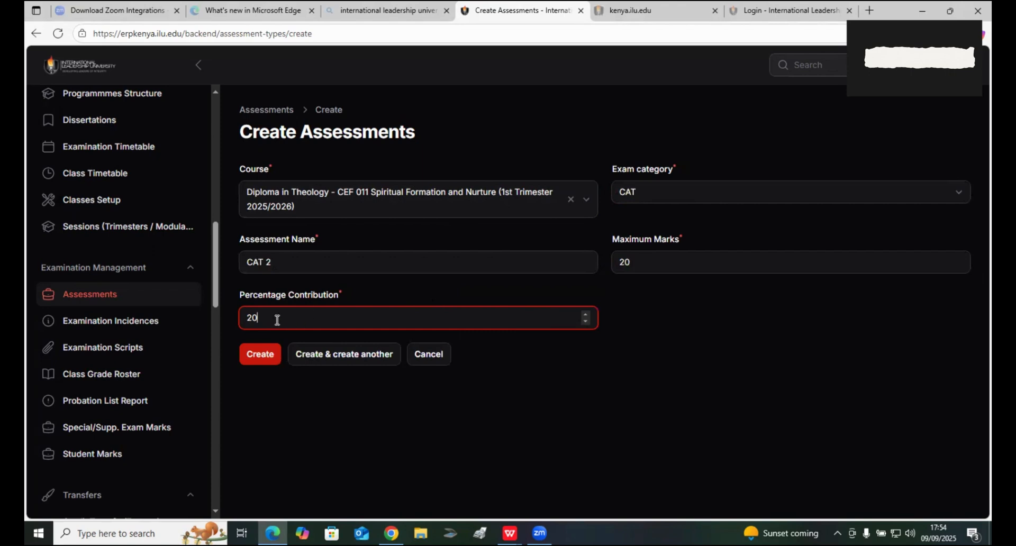
left_click(316, 356)
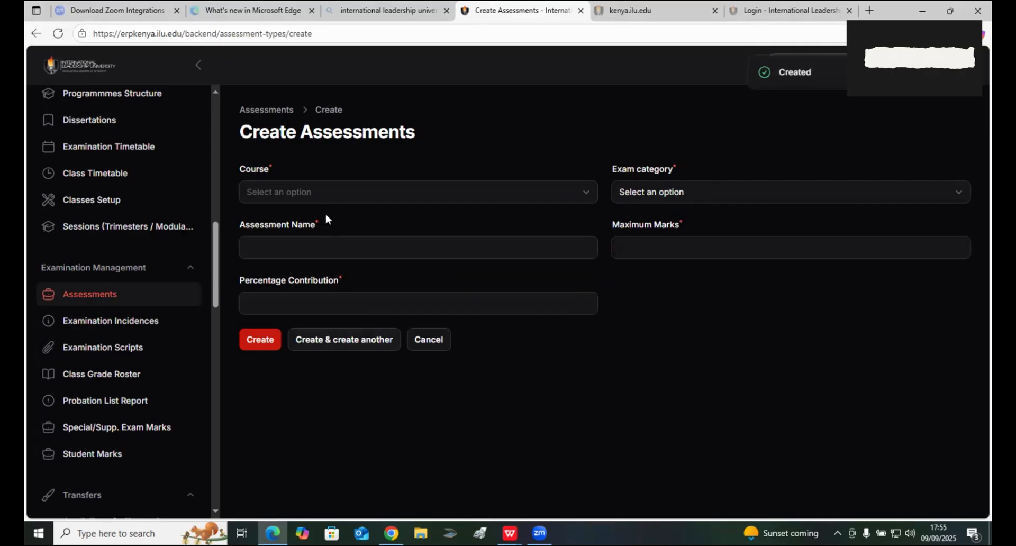
For the third assessment, choose the Diploma in Theology CEF 011 course for 1st Trimester 2025/2026 and the Final Exam category
left_click(326, 210)
type("CE")
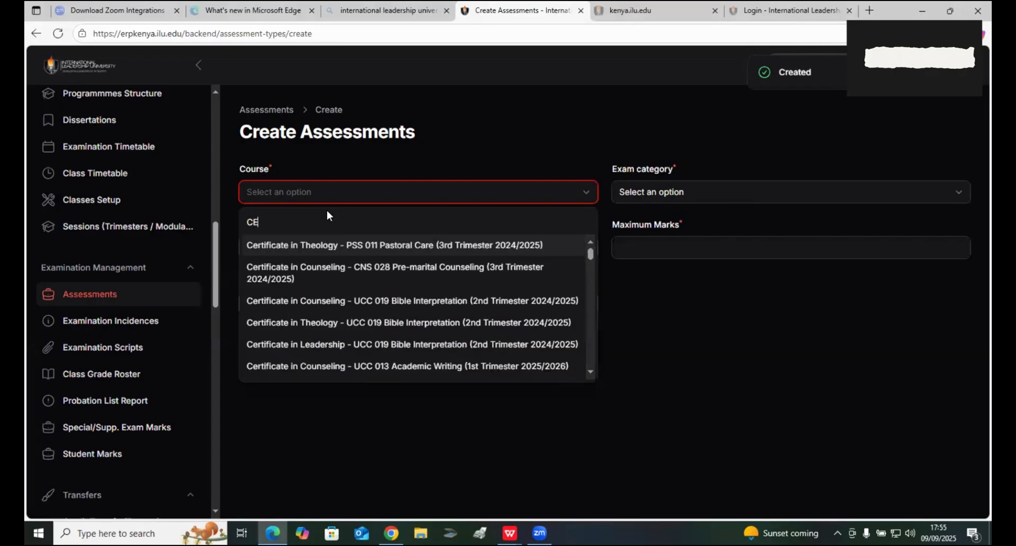
type("F 011")
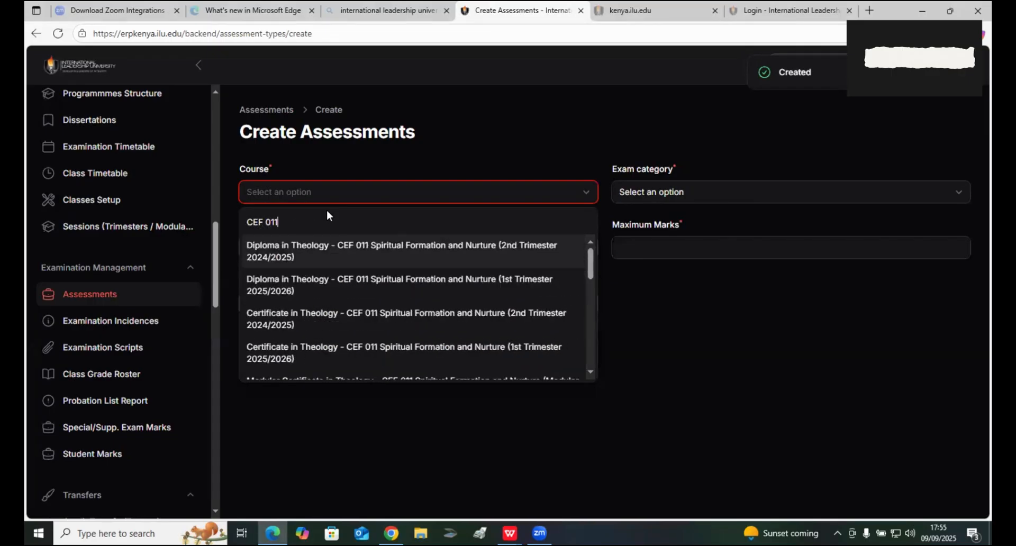
left_click(354, 279)
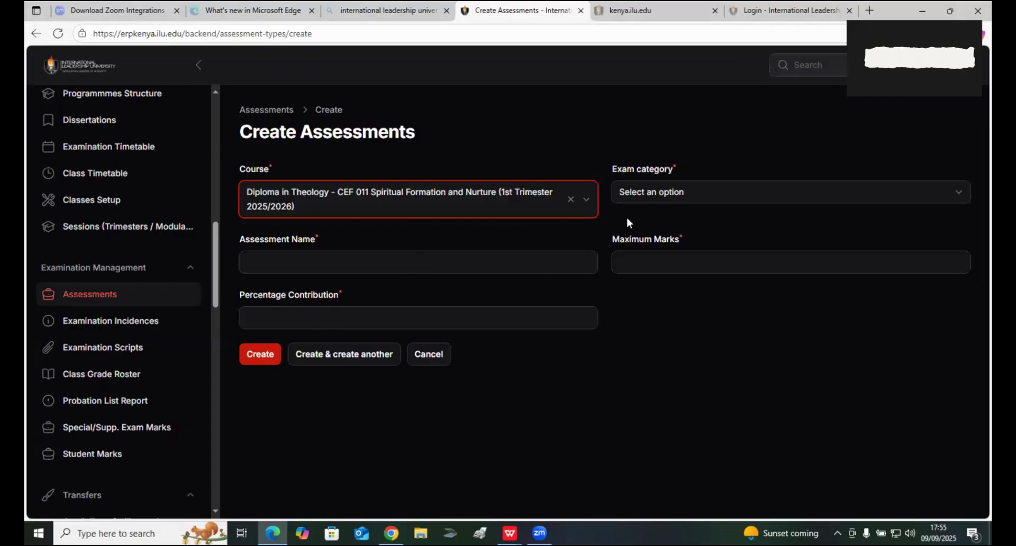
left_click(632, 194)
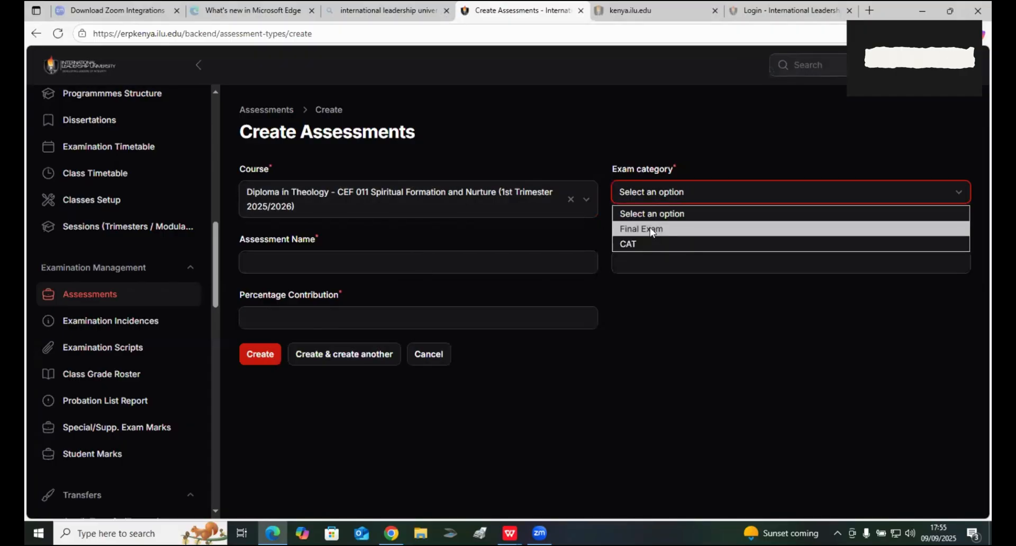
left_click(651, 229)
Name the assessment Final Exam with maximum marks and percentage contribution of 60 each, and create it
left_click(400, 262)
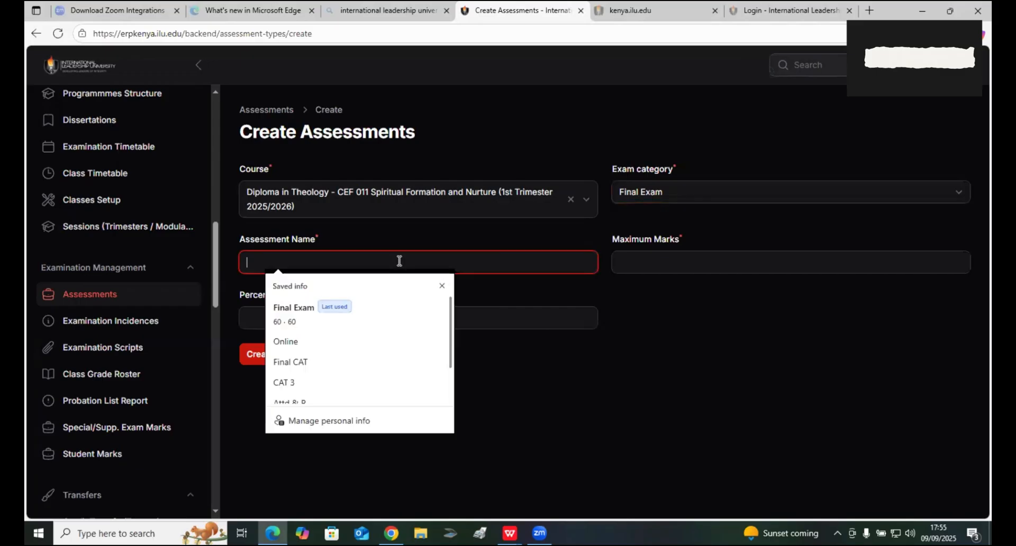
left_click(300, 307)
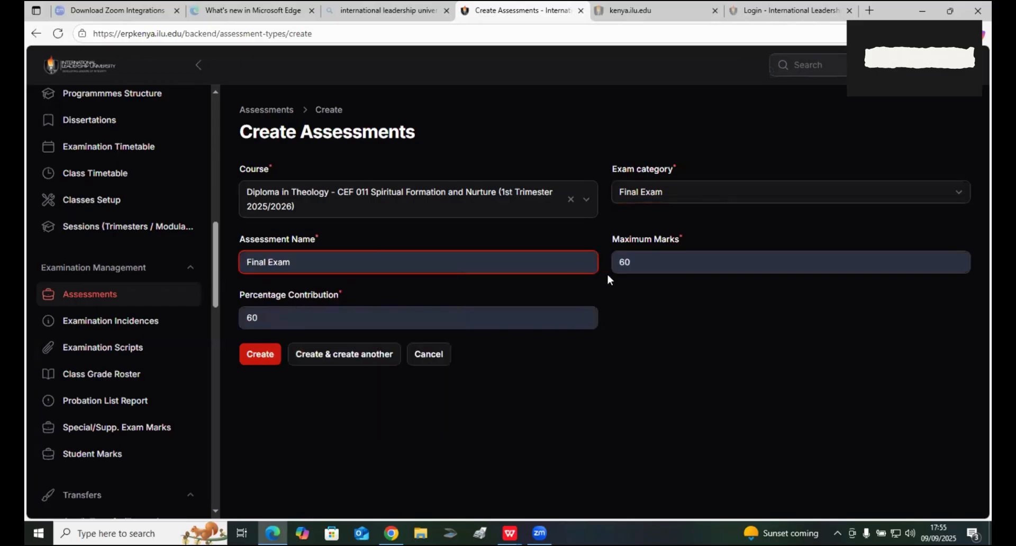
left_click(655, 302)
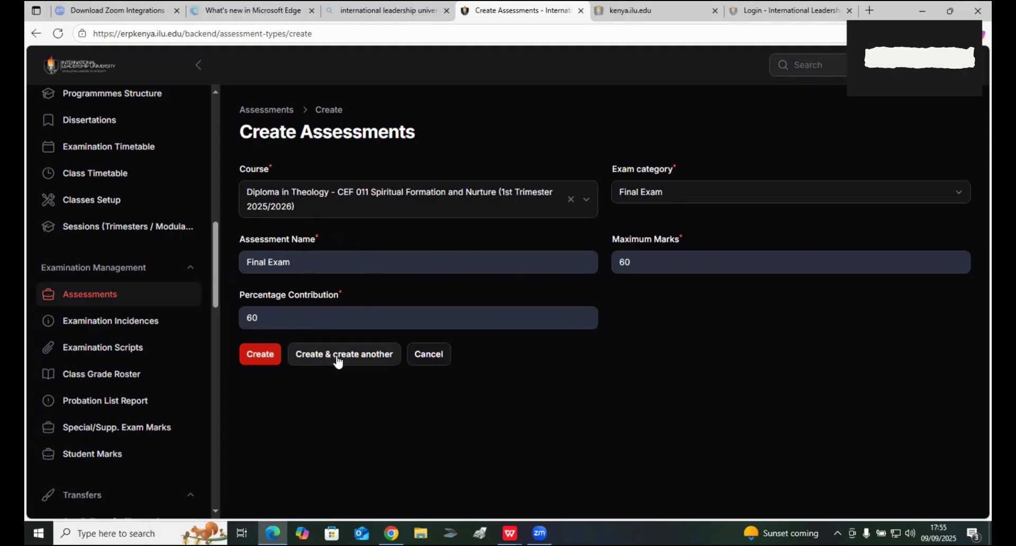
left_click(261, 357)
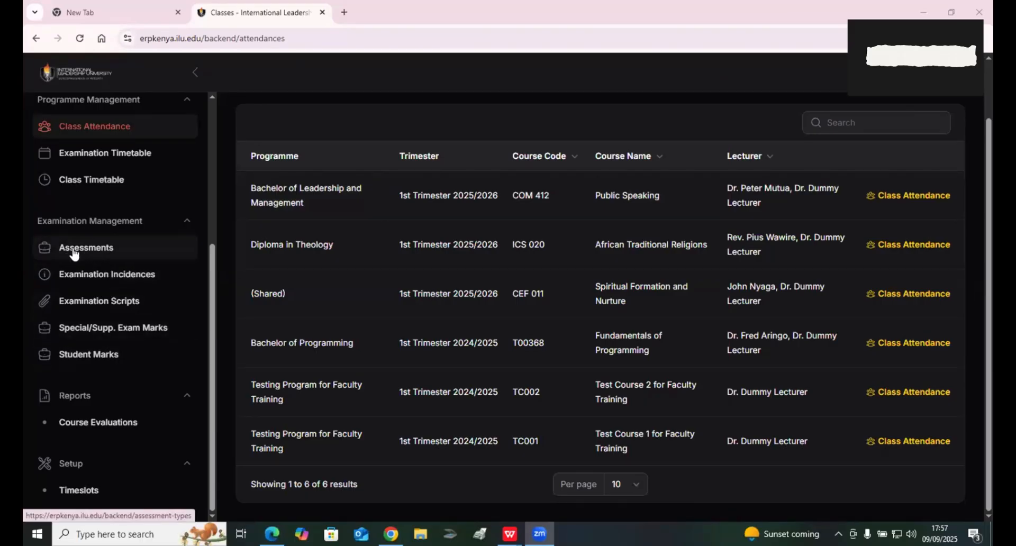
Open the student marks of the shared CEF 011 course for 1st Trimester 2025/2026 and generate new mark records for CAT 1
left_click(100, 362)
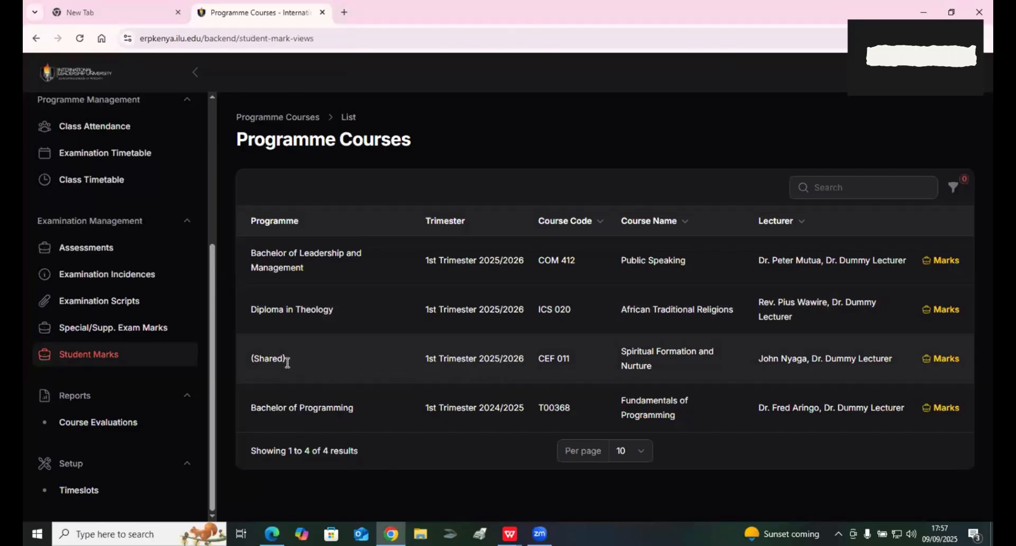
left_click_drag(425, 364, 556, 360)
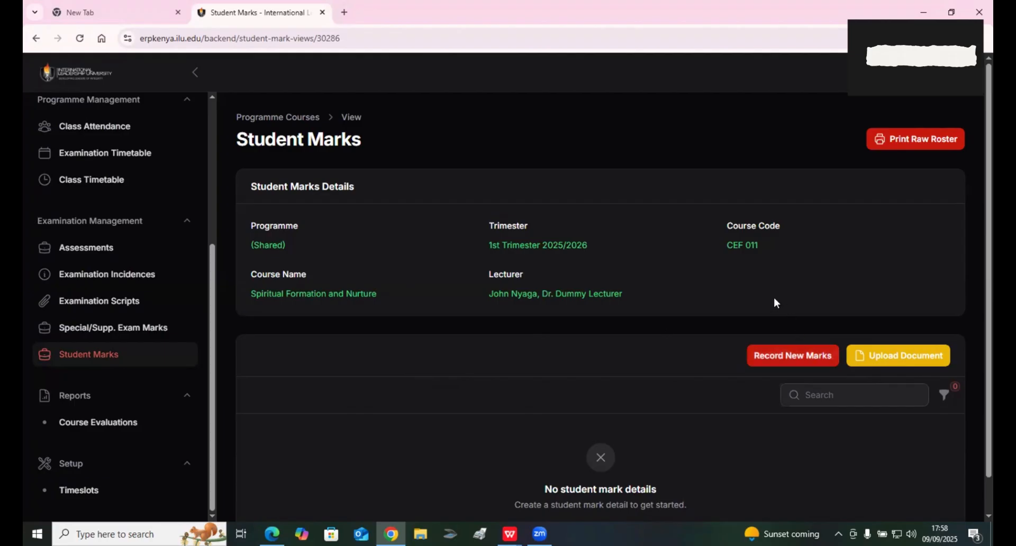
left_click(787, 355)
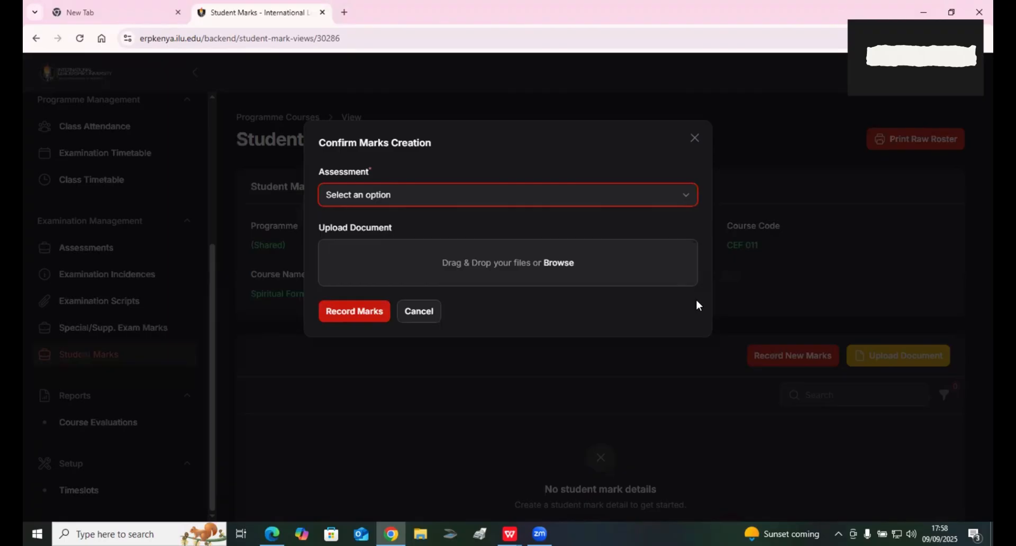
left_click(389, 204)
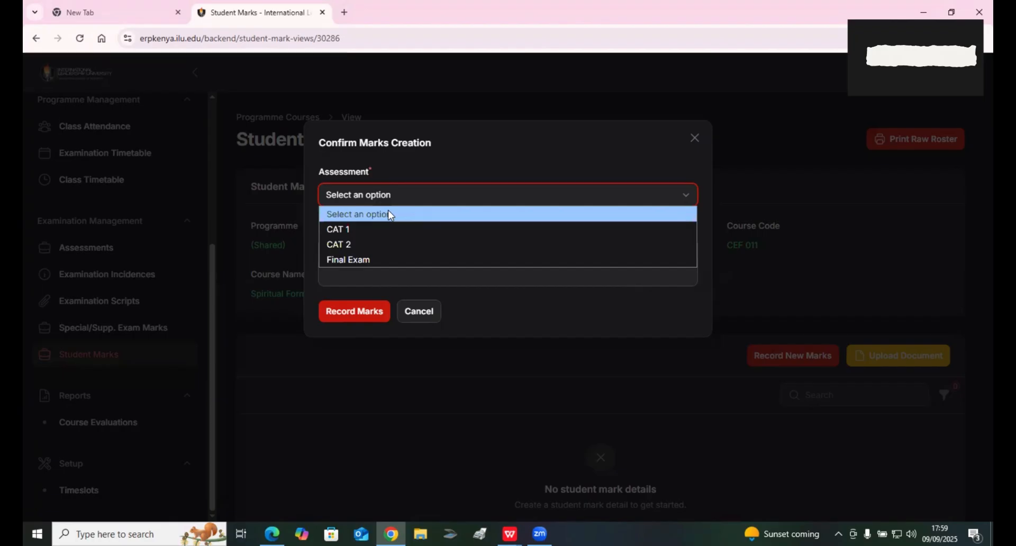
left_click(345, 231)
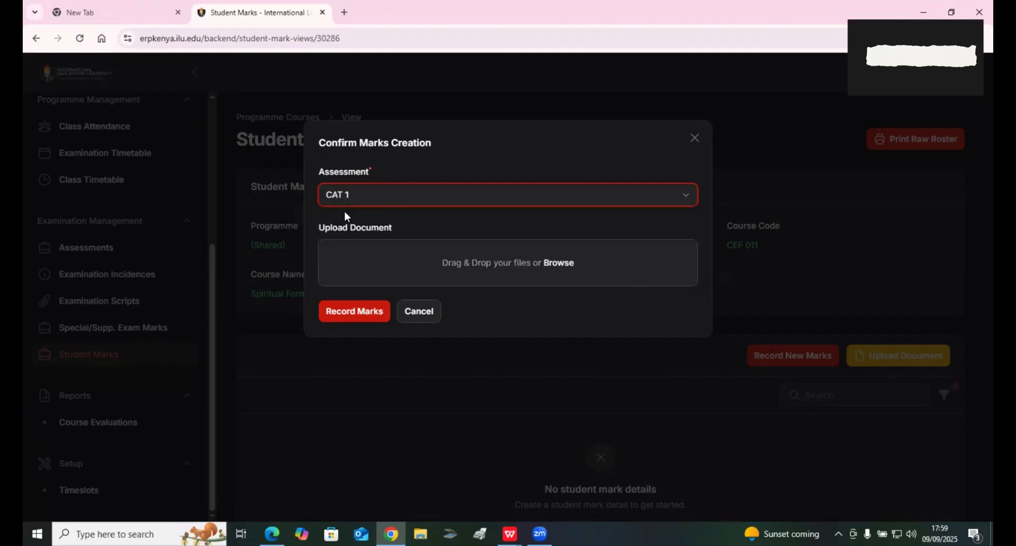
left_click(339, 314)
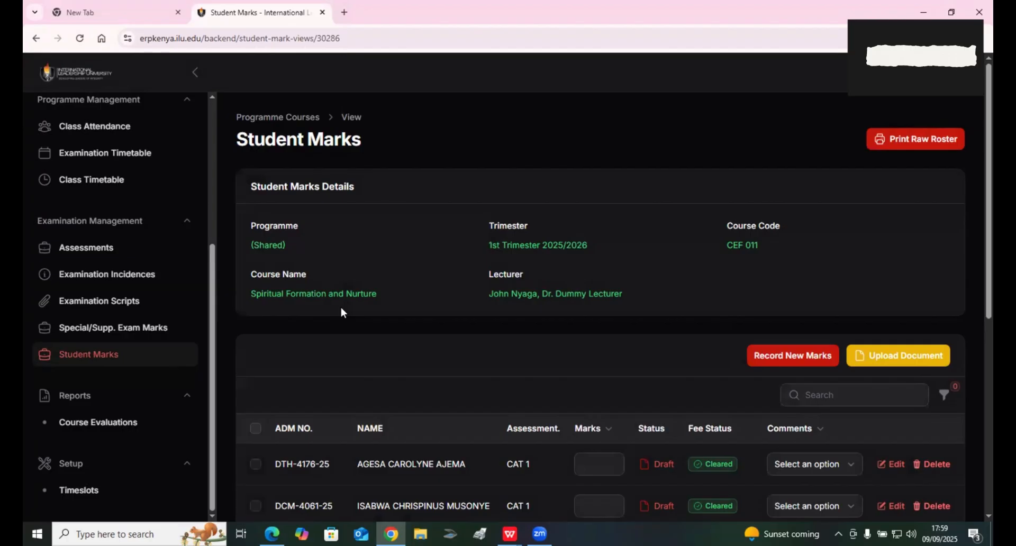
Enter a CAT 1 mark of 15 for the first student in the marks list
scroll(344, 306, "down", 3)
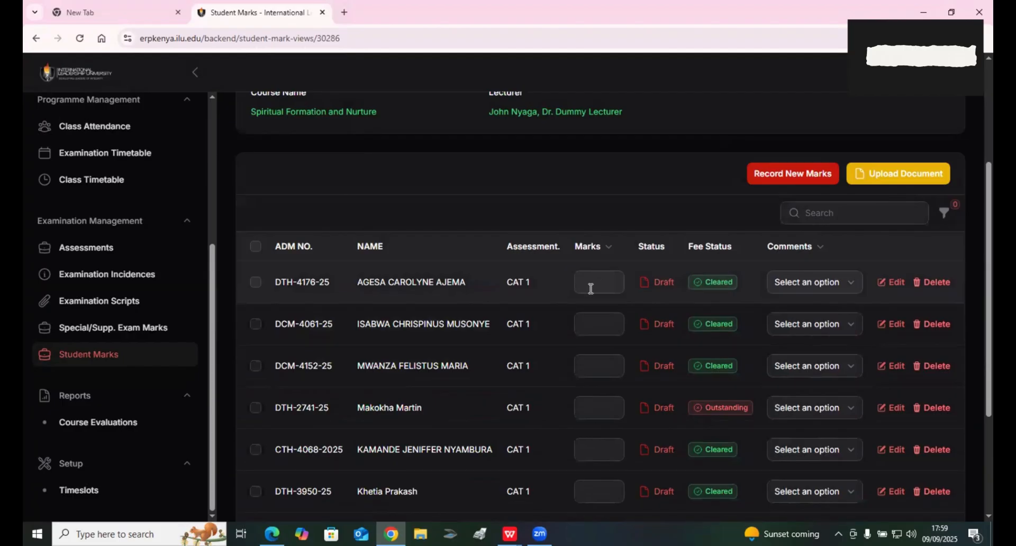
scroll(590, 288, "down", 3)
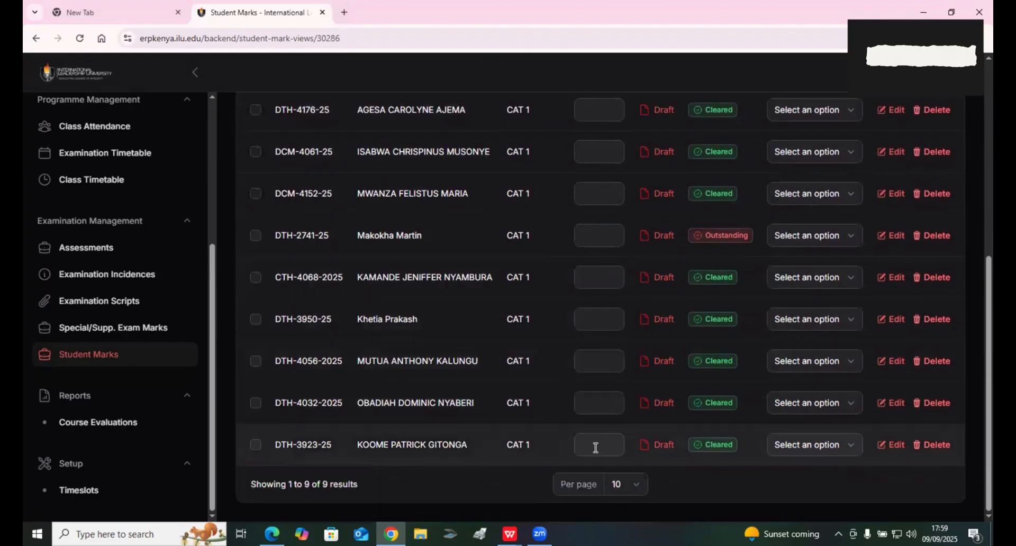
scroll(585, 403, "up", 4)
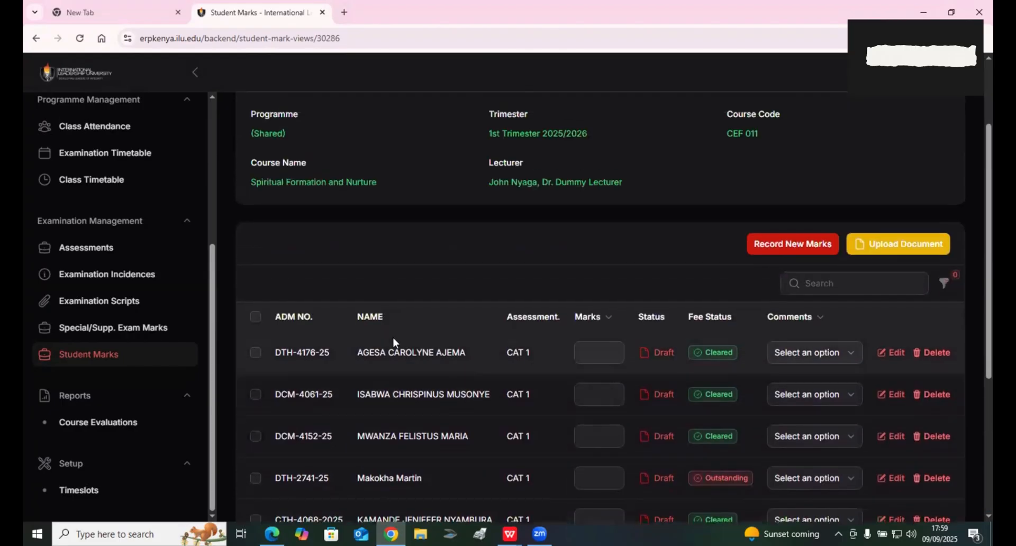
double_click(378, 354)
left_click(586, 353)
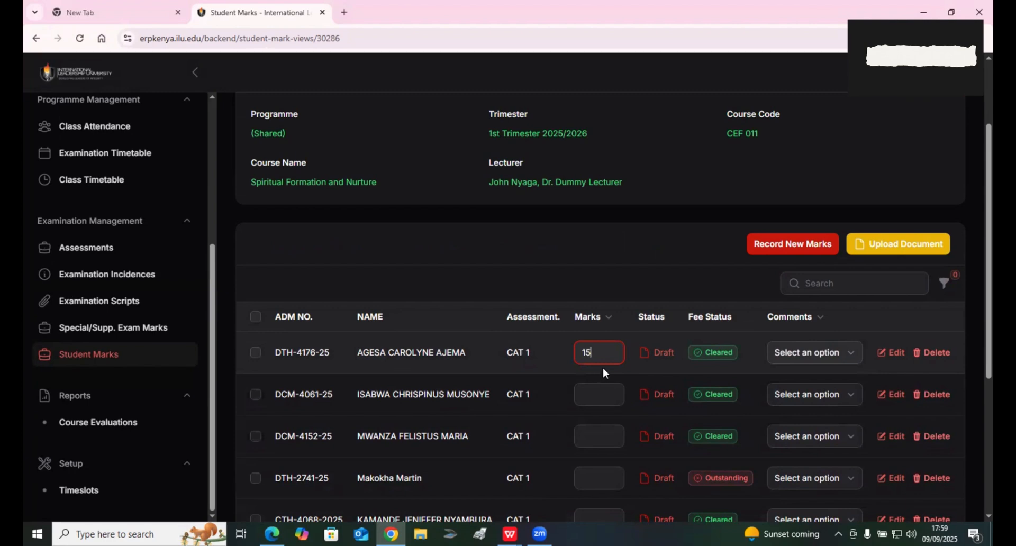
Enter a CAT 1 mark of 15 for the sixth student and for the fifth student in the list
scroll(603, 367, "down", 5)
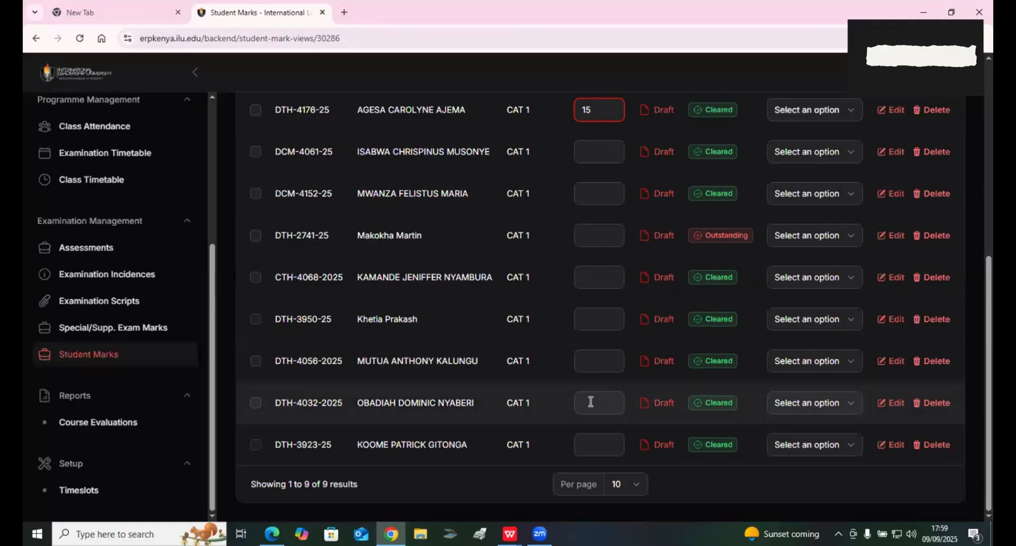
scroll(593, 399, "up", 1)
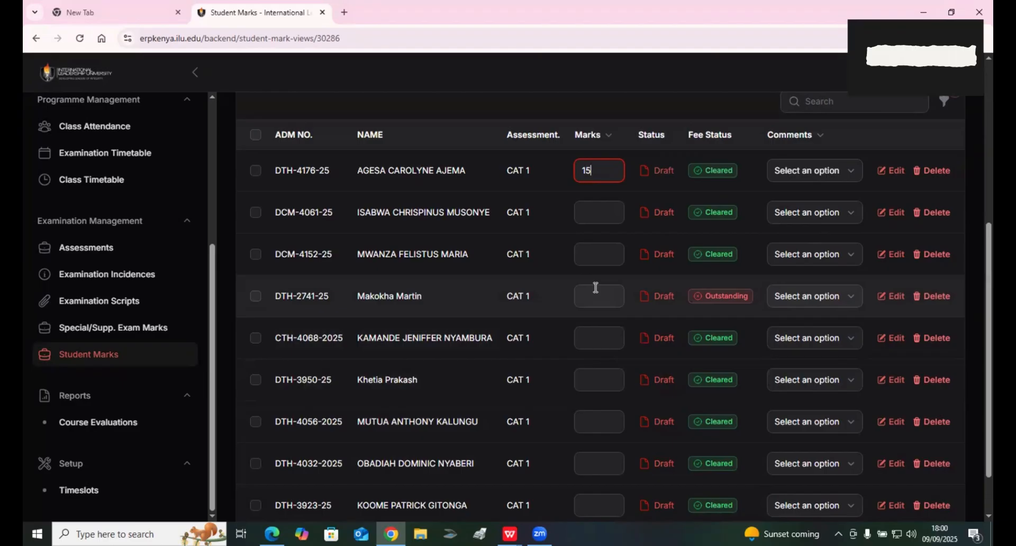
scroll(609, 280, "up", 3)
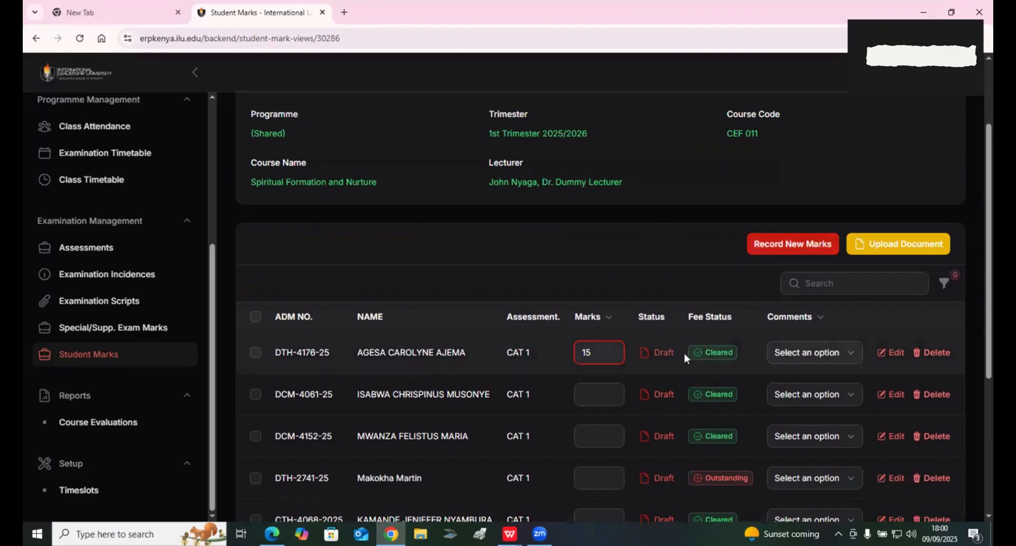
scroll(638, 373, "down", 5)
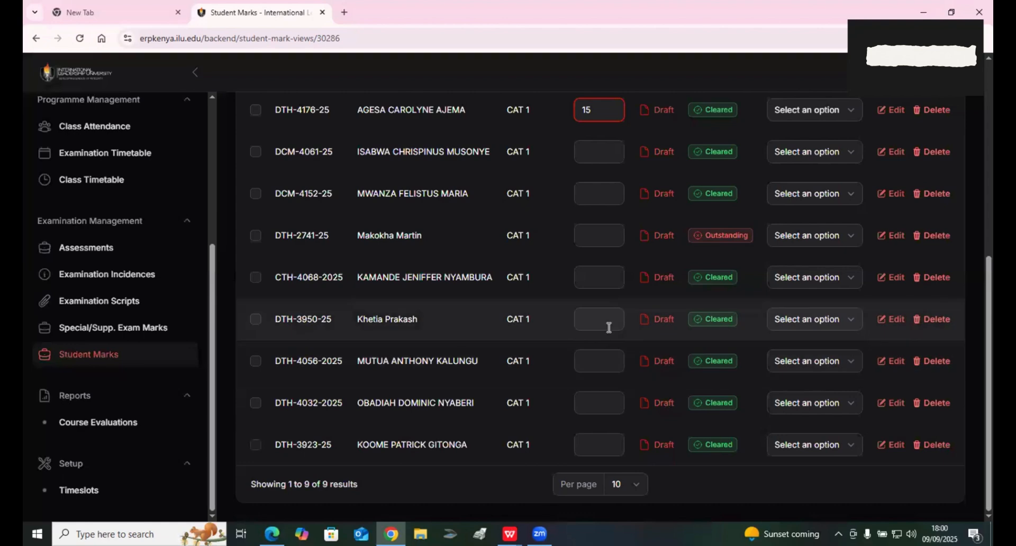
left_click(609, 328)
type("15")
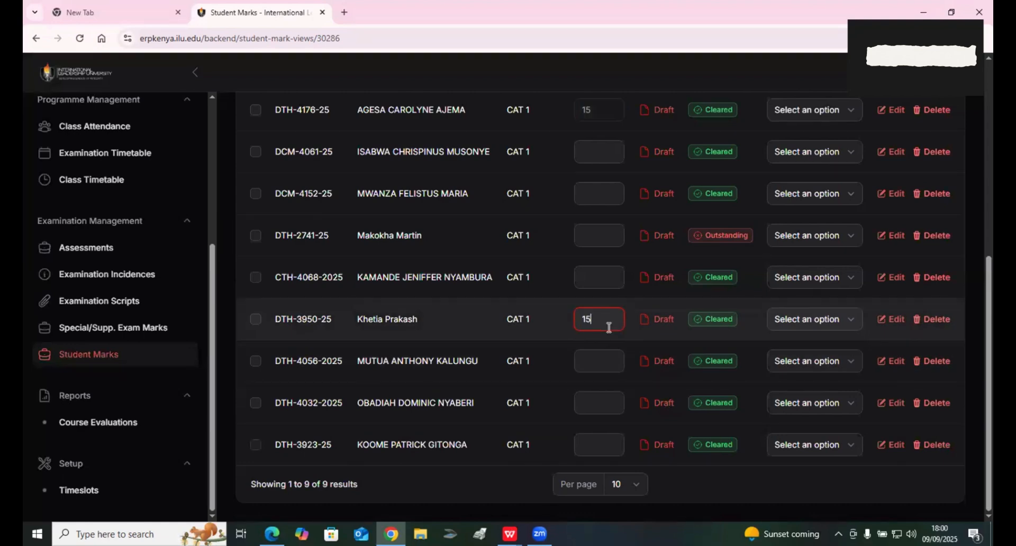
left_click(607, 283)
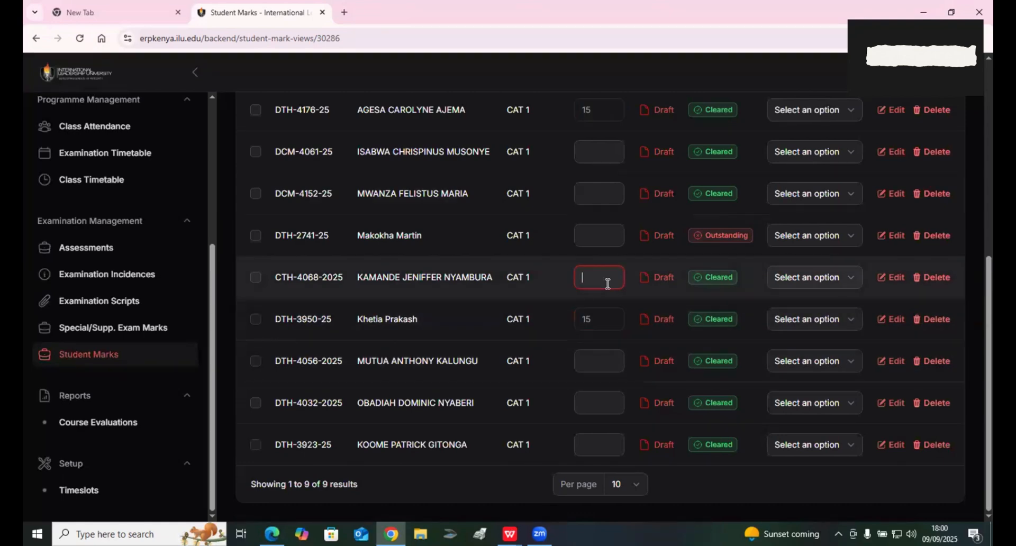
type("15")
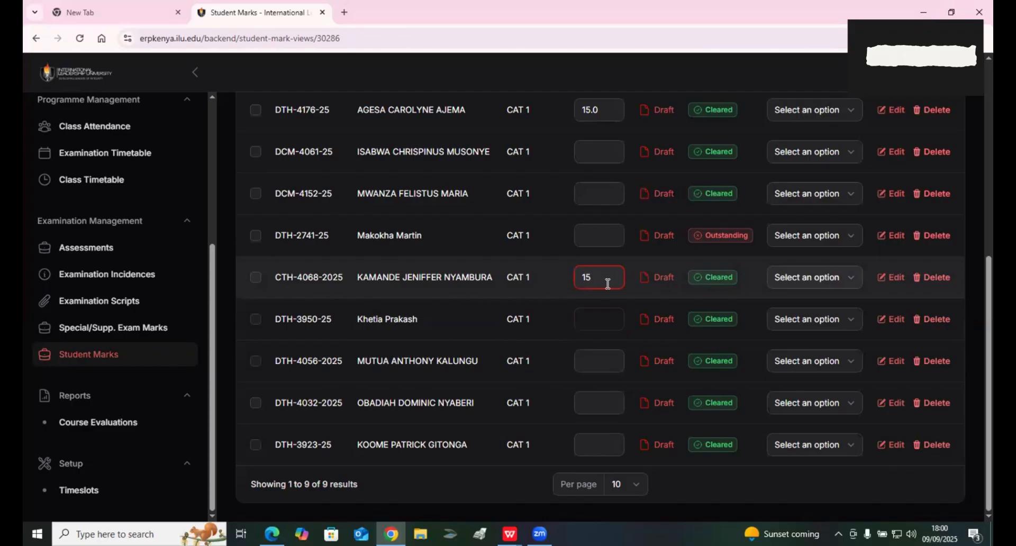
scroll(608, 284, "up", 3)
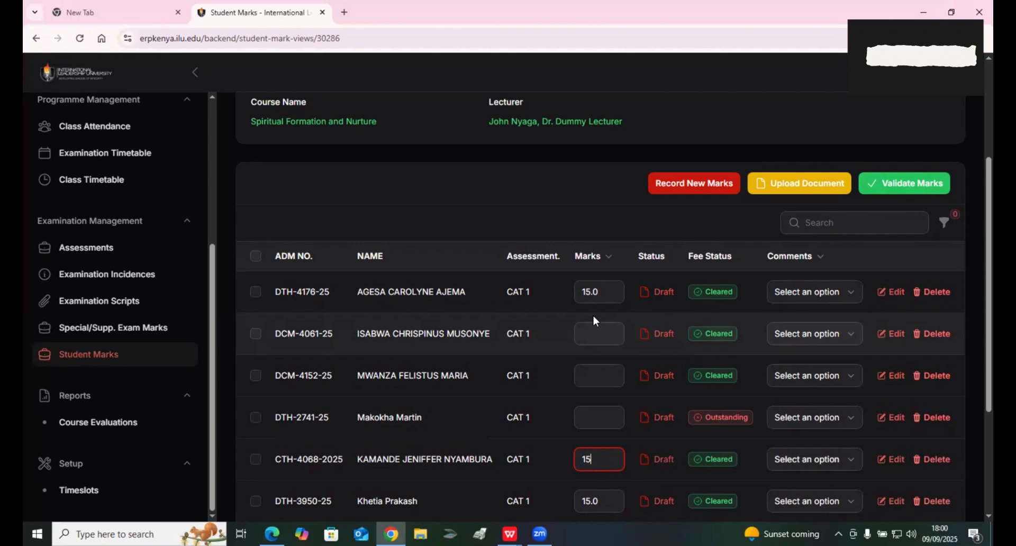
left_click(907, 188)
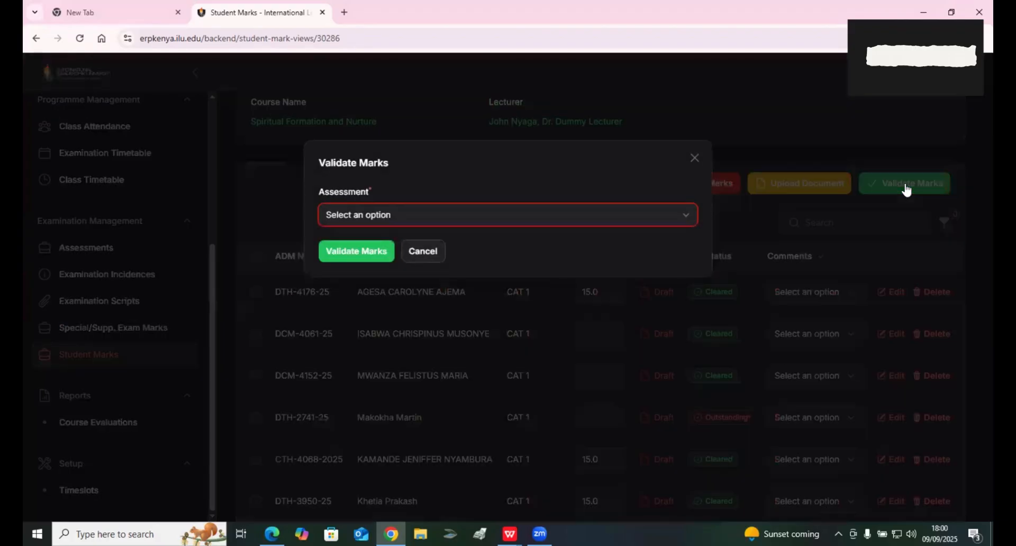
left_click(688, 214)
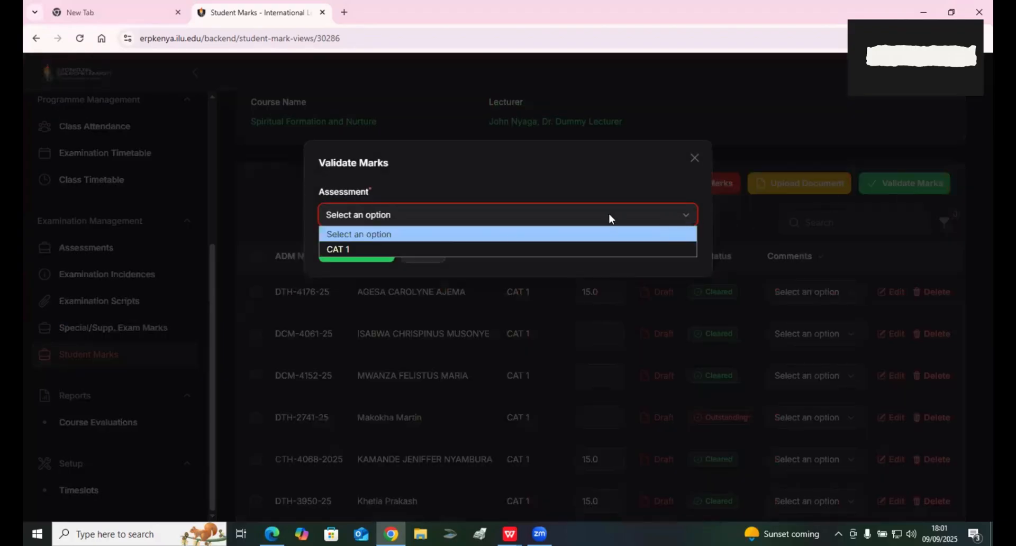
left_click(369, 247)
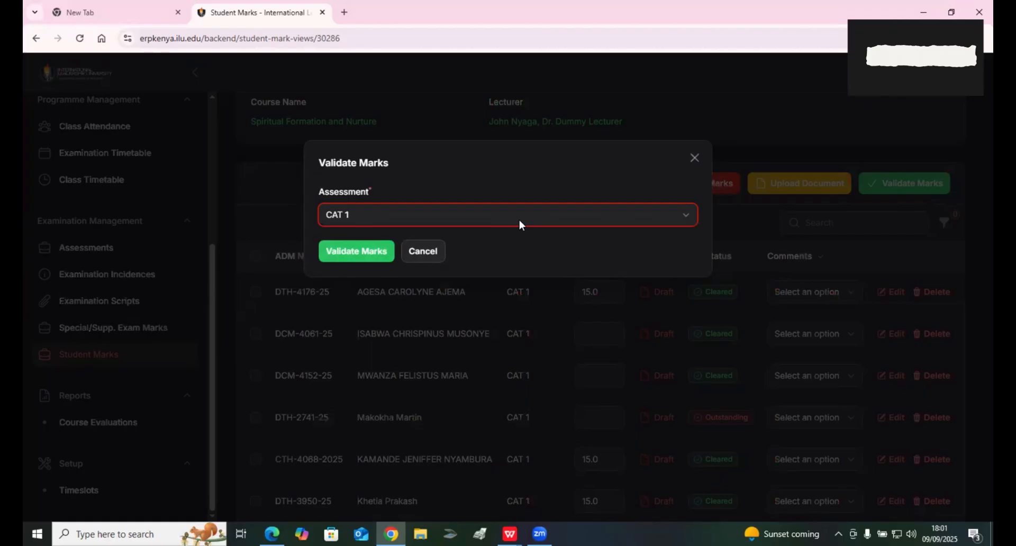
key("Escape")
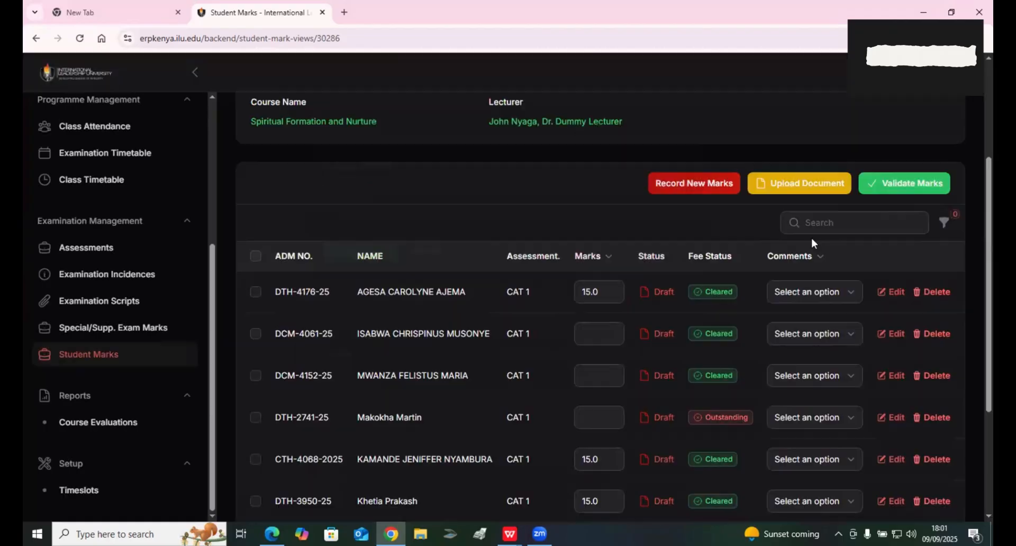